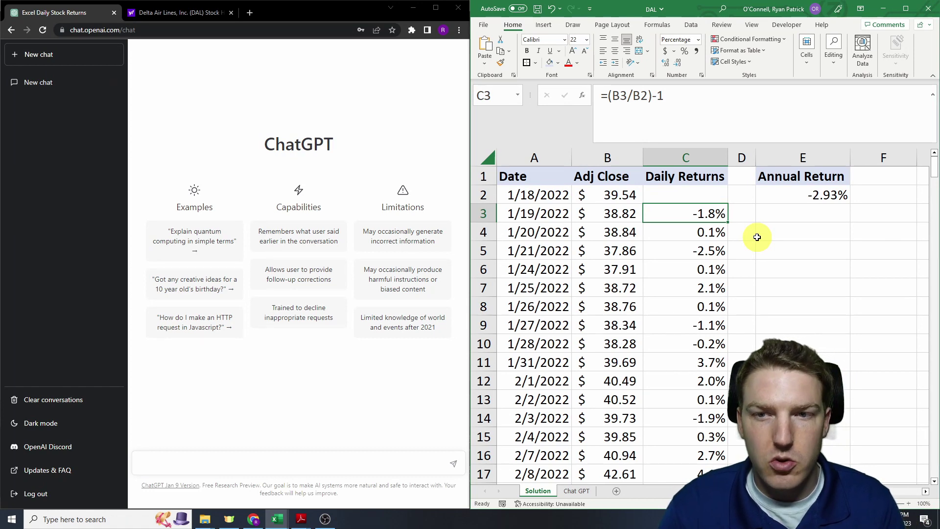
Review the Solution sheet's return headings, the first and last dates in column A, and the adjusted close prices.
left_click(674, 182)
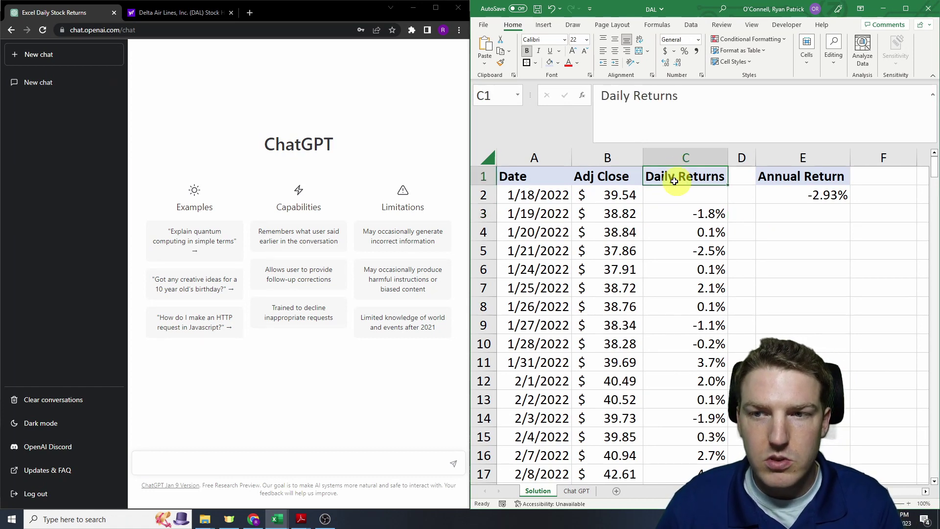
left_click(769, 179)
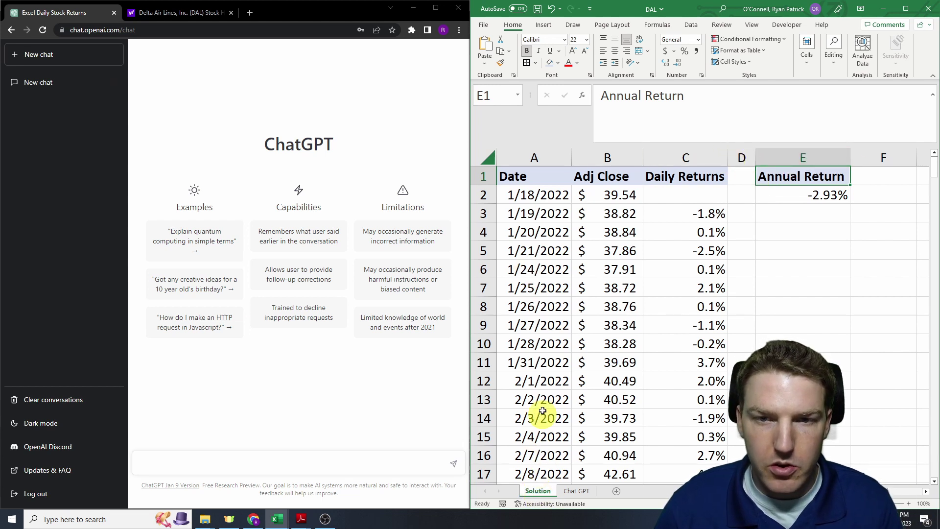
left_click(538, 212)
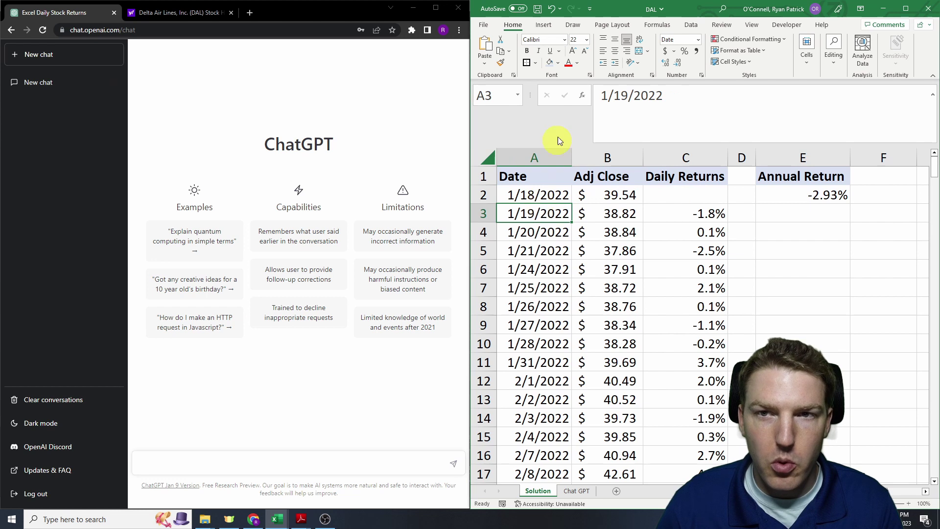
left_click(526, 195)
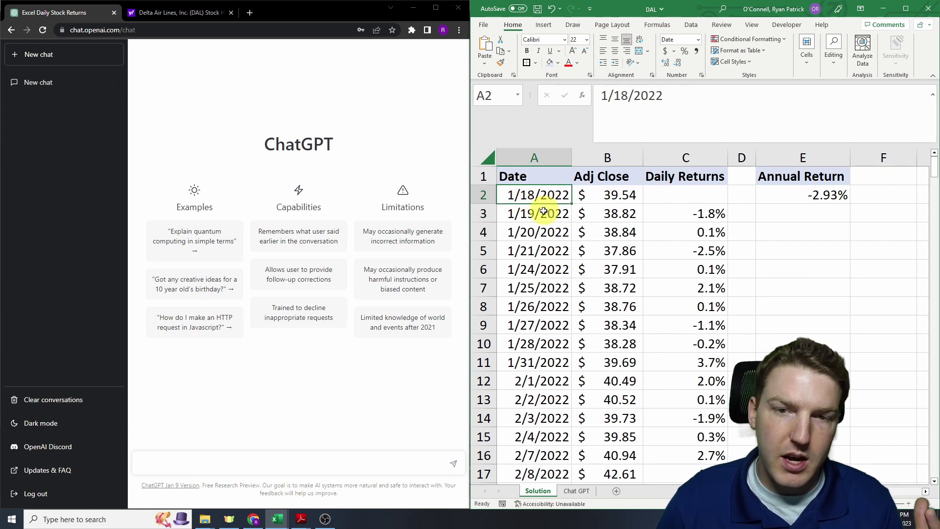
left_click(543, 213)
left_click(537, 197)
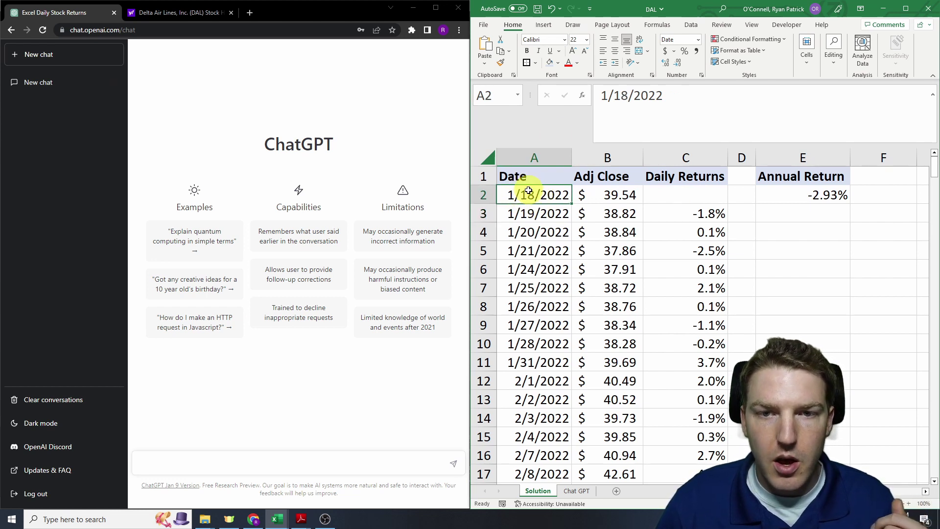
left_click_drag(933, 170, 922, 509)
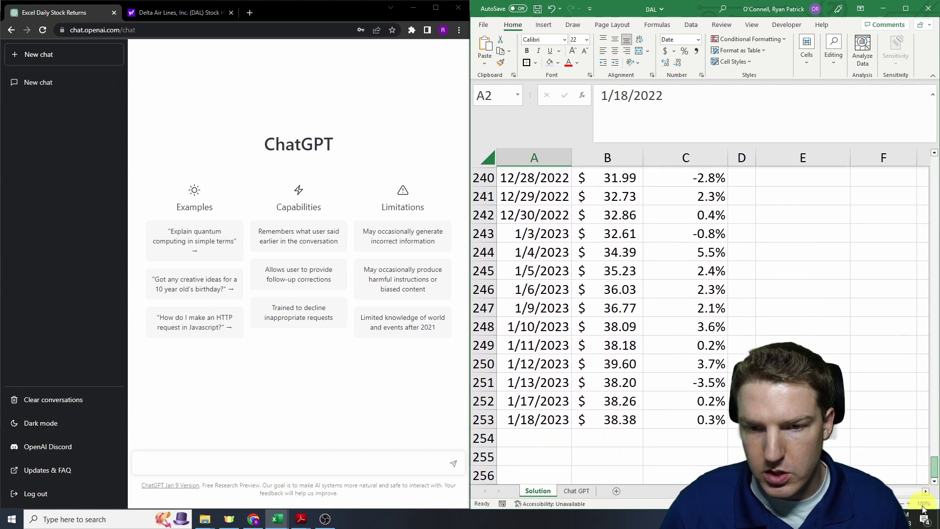
left_click(544, 419)
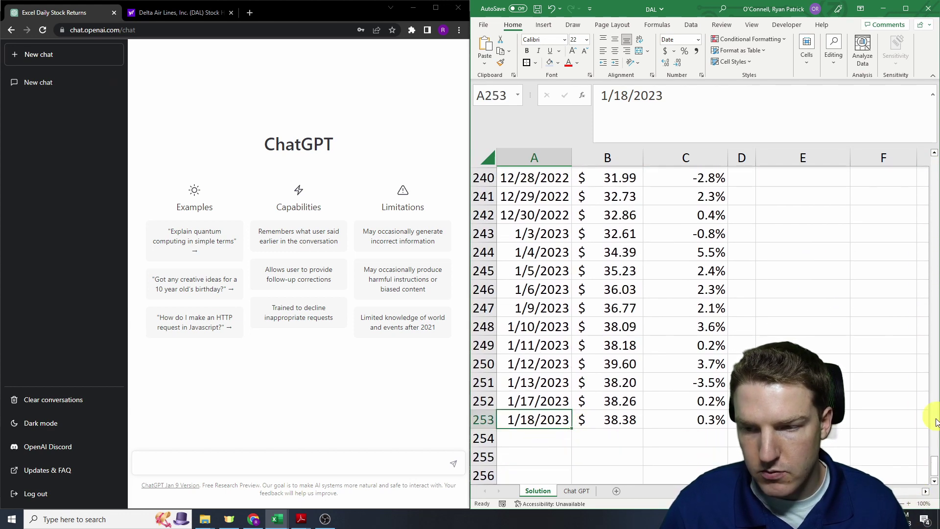
left_click_drag(932, 471, 929, 134)
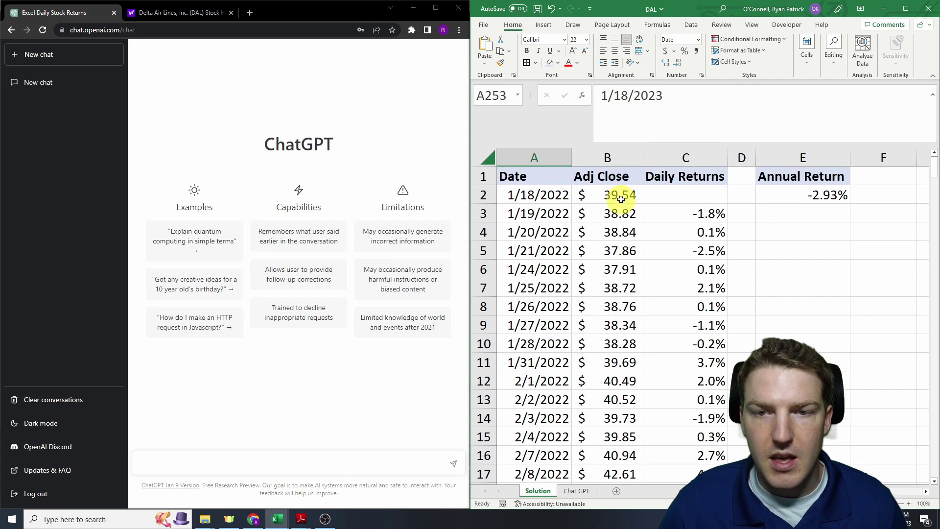
left_click_drag(619, 196, 615, 336)
left_click(611, 233)
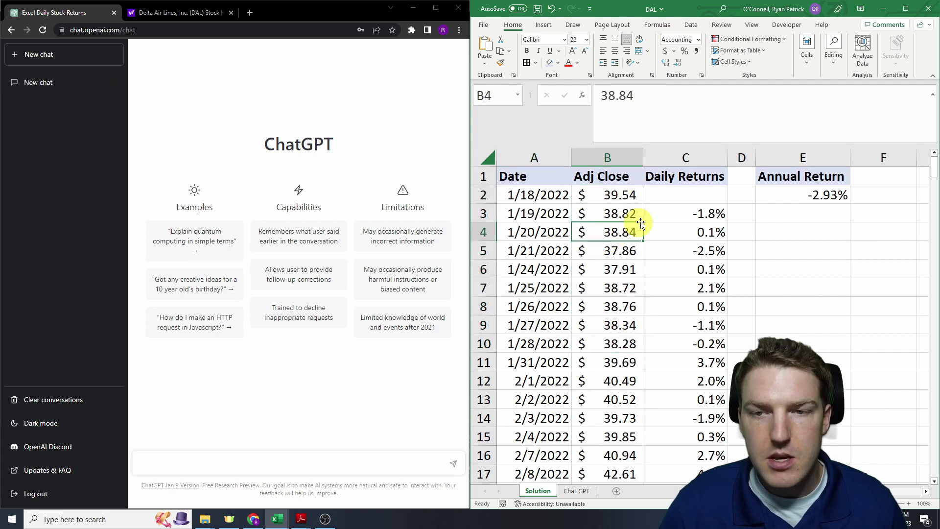
Inspect the daily return formula in C3 with its referenced prices, and fill it down the Daily Returns column.
left_click(709, 213)
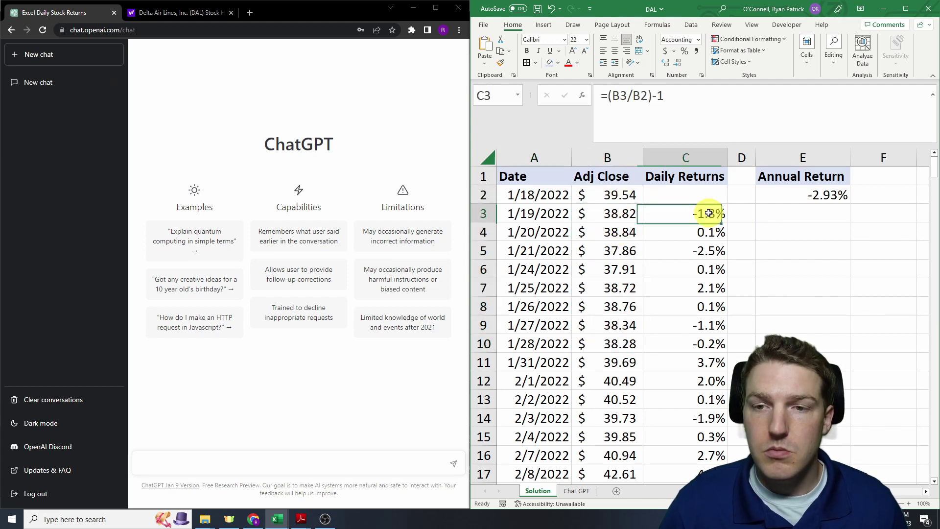
left_click(673, 88)
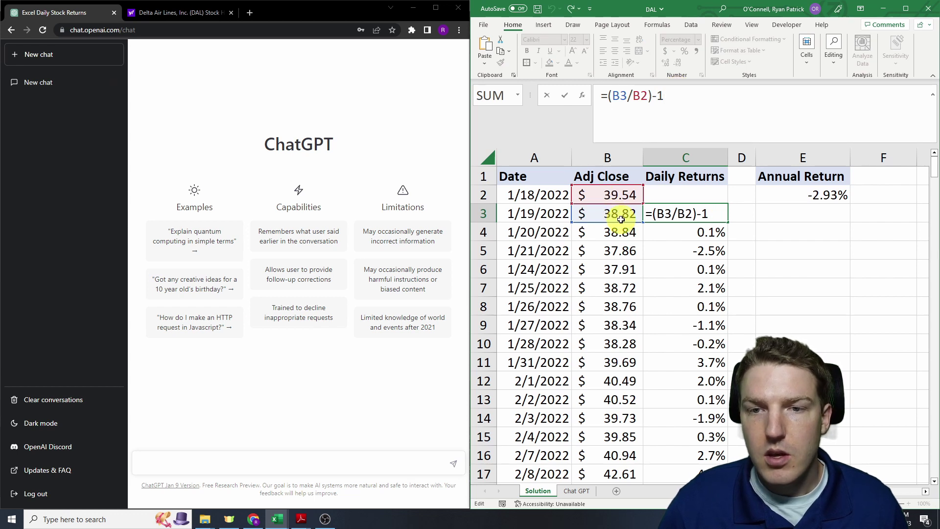
key("Return")
left_click(686, 213)
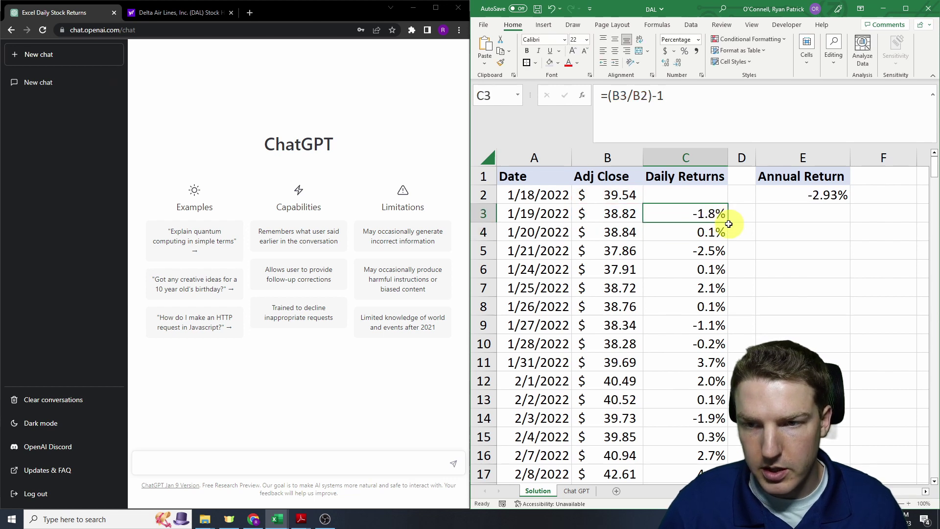
double_click(729, 222)
left_click(708, 214)
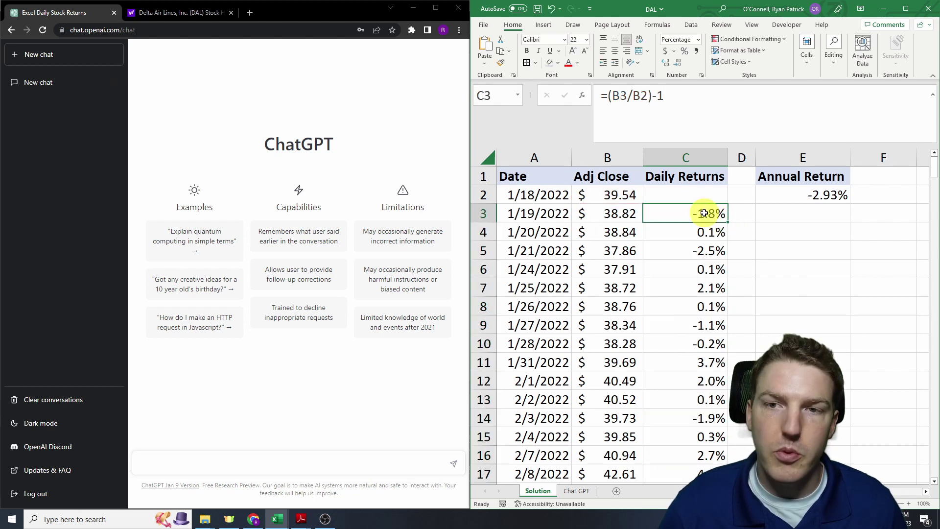
Examine the annual return formula in E2 and the price cells it references, leaving it without edits.
left_click(810, 194)
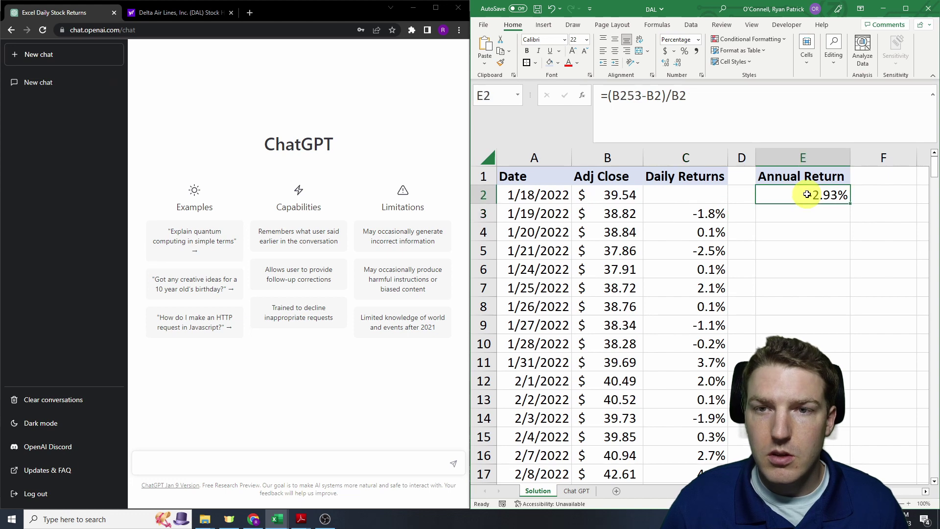
left_click(739, 109)
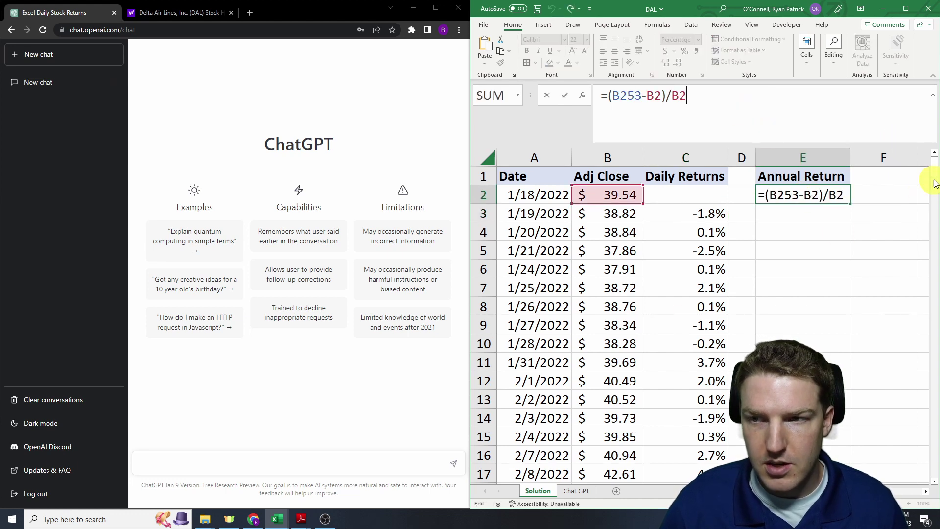
mouse_move(932, 185)
left_mouse_down()
mouse_move(933, 460)
mouse_move(934, 171)
left_mouse_up()
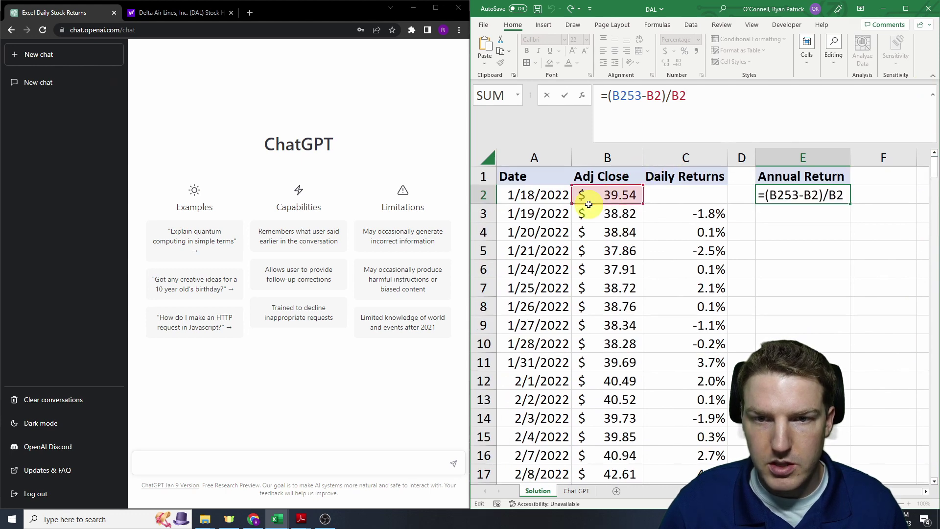
key("Escape")
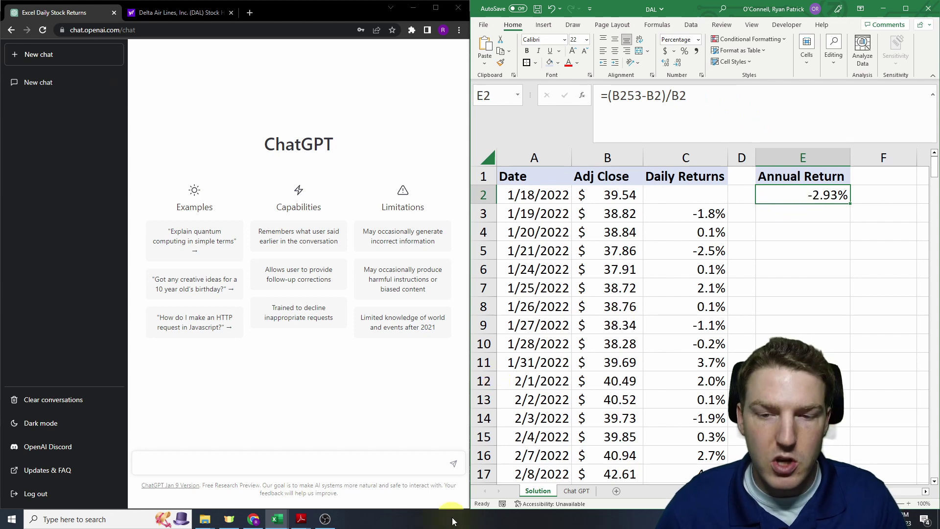
Enlarge the formula bar on the Chat GPT sheet and copy the full prompt text from the merged cell E1.
left_click(580, 492)
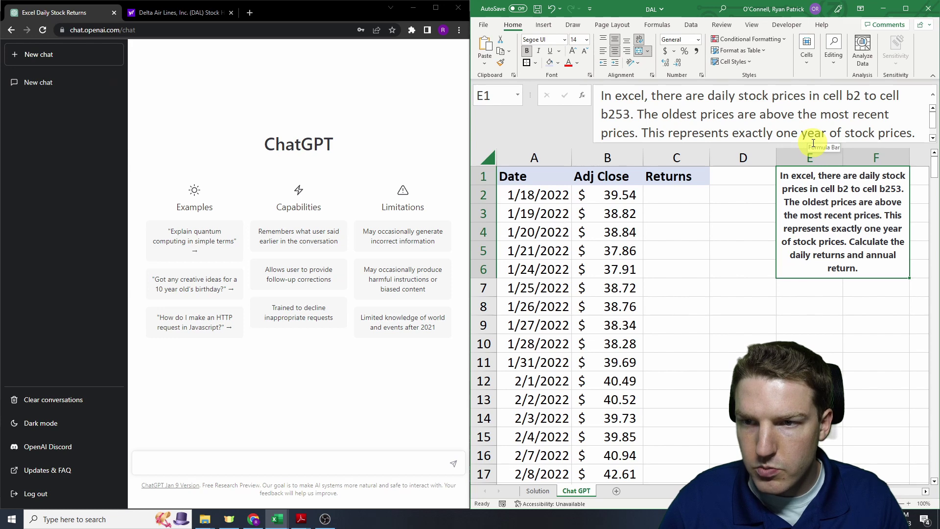
left_click_drag(781, 141, 794, 191)
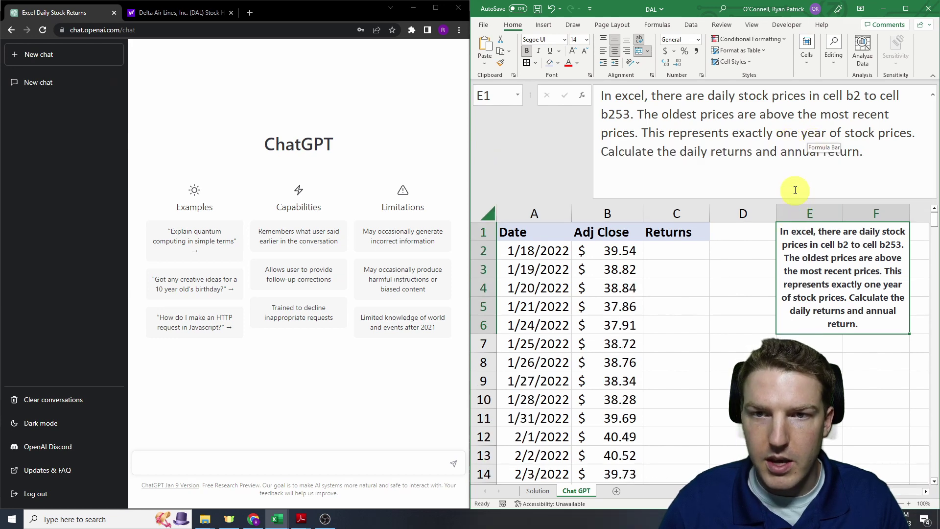
left_click_drag(601, 96, 886, 175)
key("ctrl+c")
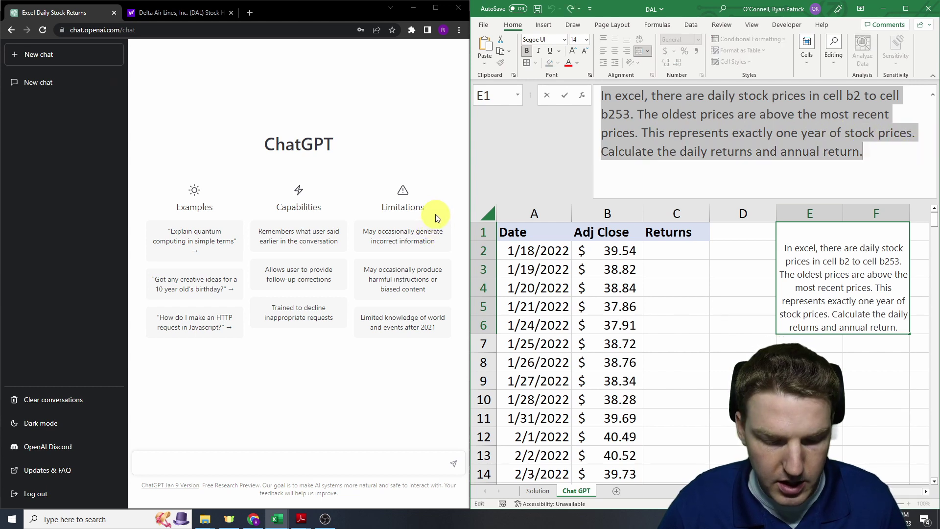
left_click(744, 273)
Switch to ChatGPT, submit the copied prompt asking for daily and annual stock returns, and read the start of the answer.
left_click(177, 462)
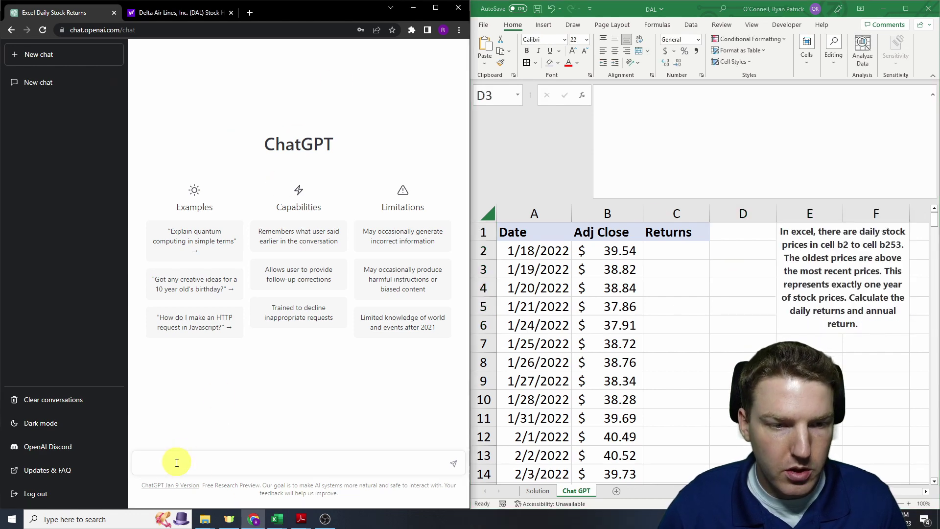
key("ctrl+v")
key("Return")
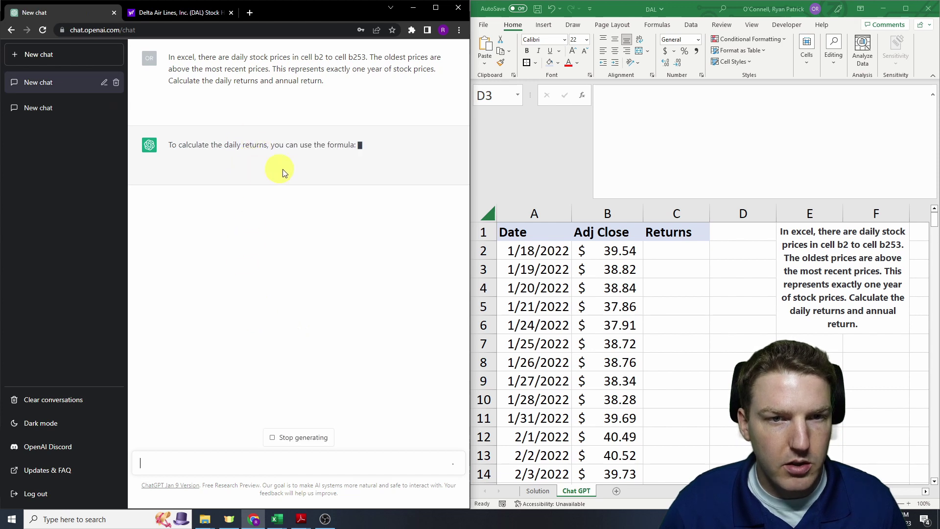
left_click_drag(165, 145, 317, 145)
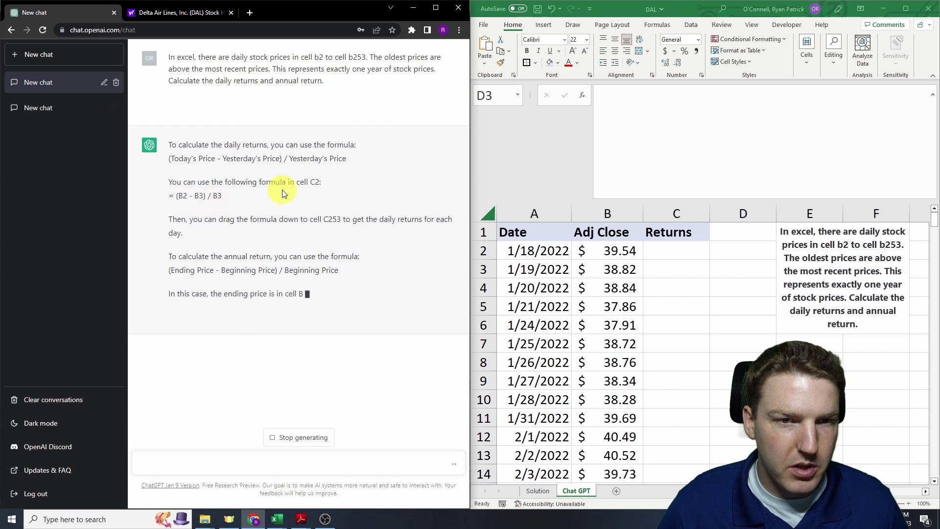
Copy ChatGPT's daily return formula = (B2 - B3) / B3 and enter it in cell C3 of the Chat GPT sheet in Excel.
left_click_drag(221, 196, 167, 198)
key("ctrl+c")
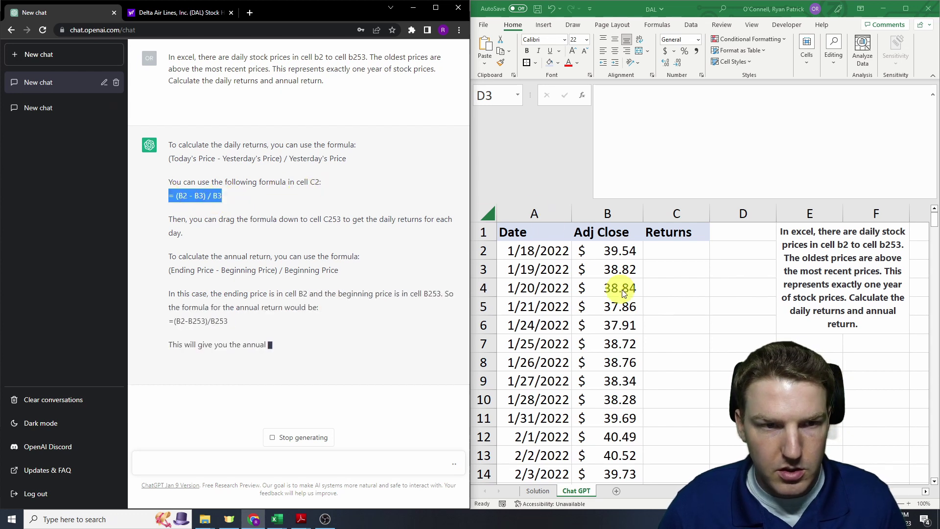
left_click(646, 269)
left_click(672, 264)
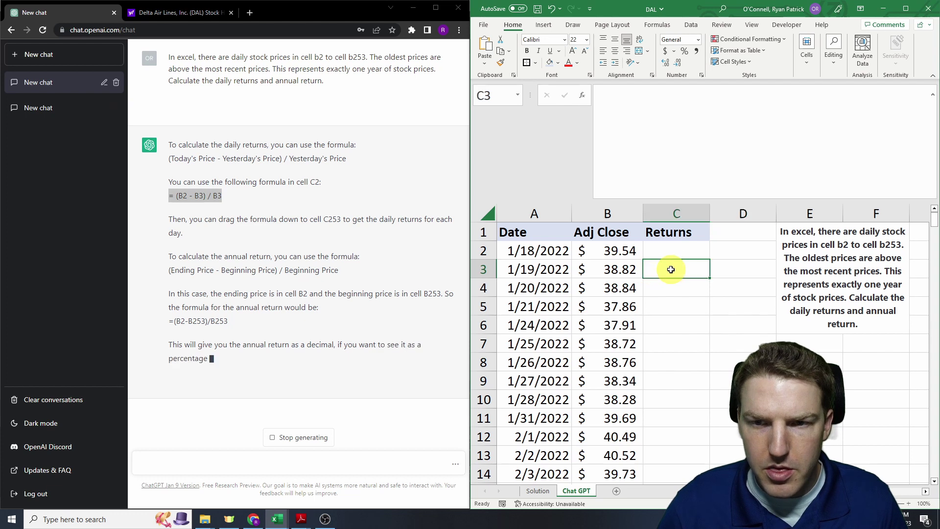
left_click(660, 133)
key("ctrl+v")
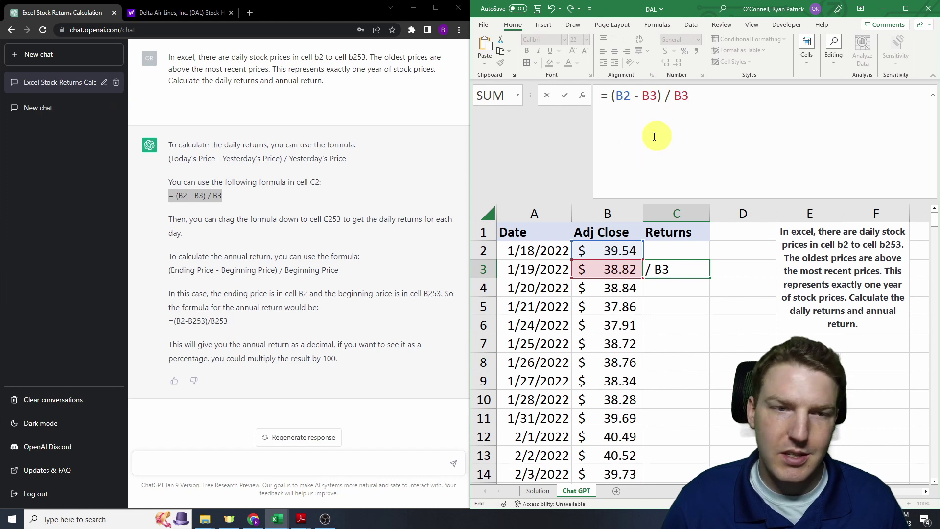
key("Return")
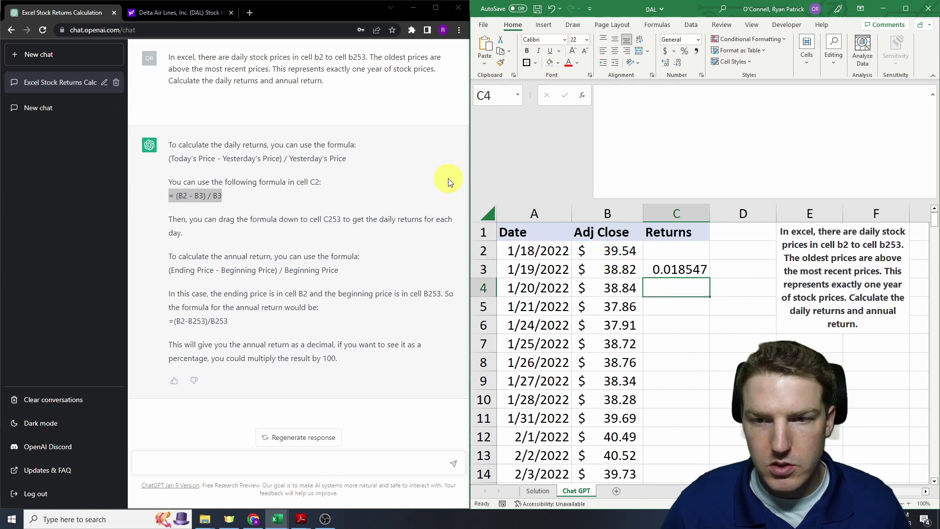
Format C3 as a percentage with two decimal places and fill its formula down the Returns column.
left_click(674, 264)
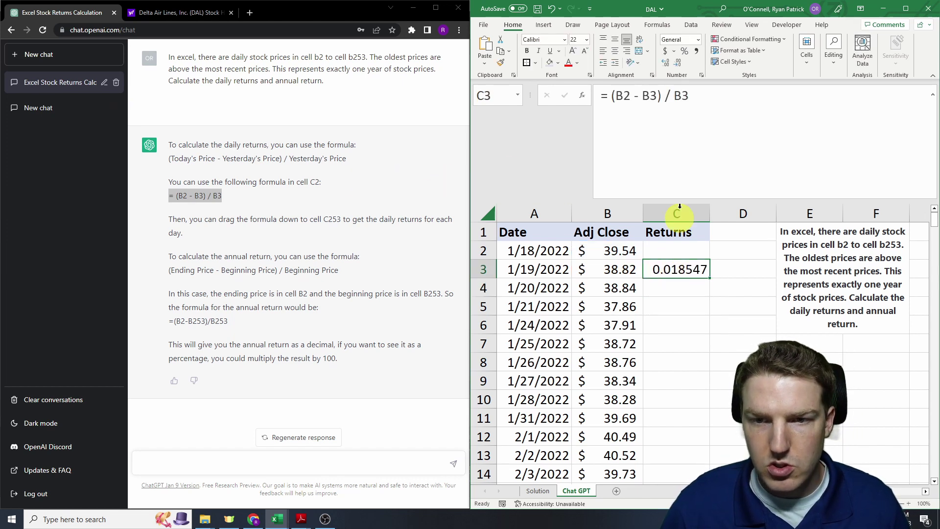
left_click(685, 52)
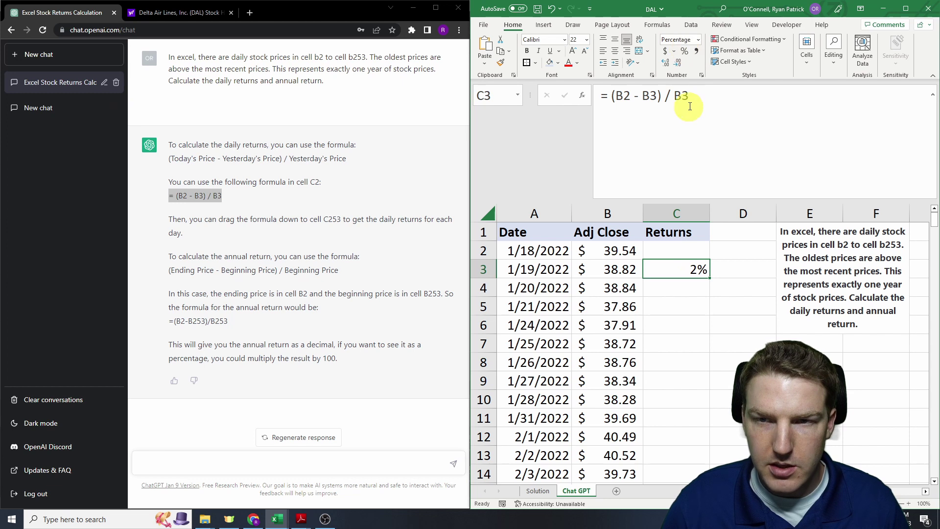
left_click(665, 64)
left_click(665, 64)
double_click(709, 278)
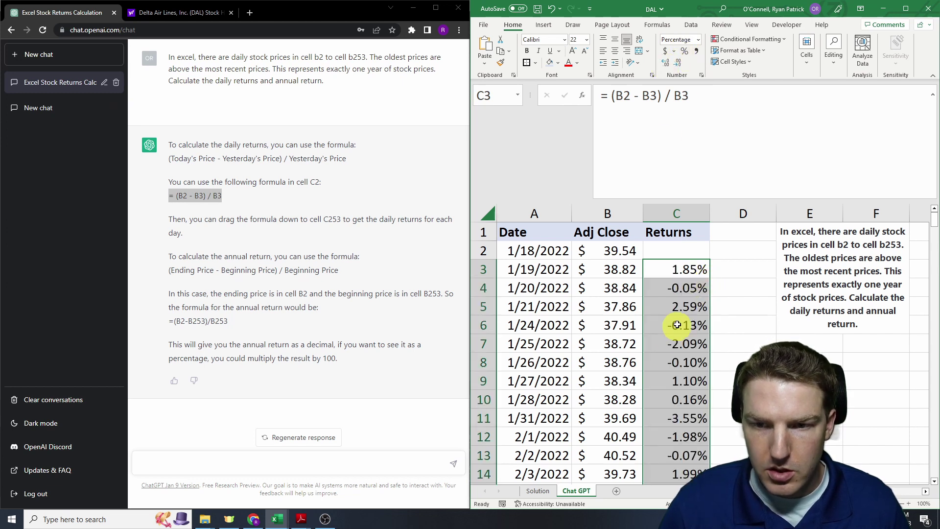
left_click(671, 264)
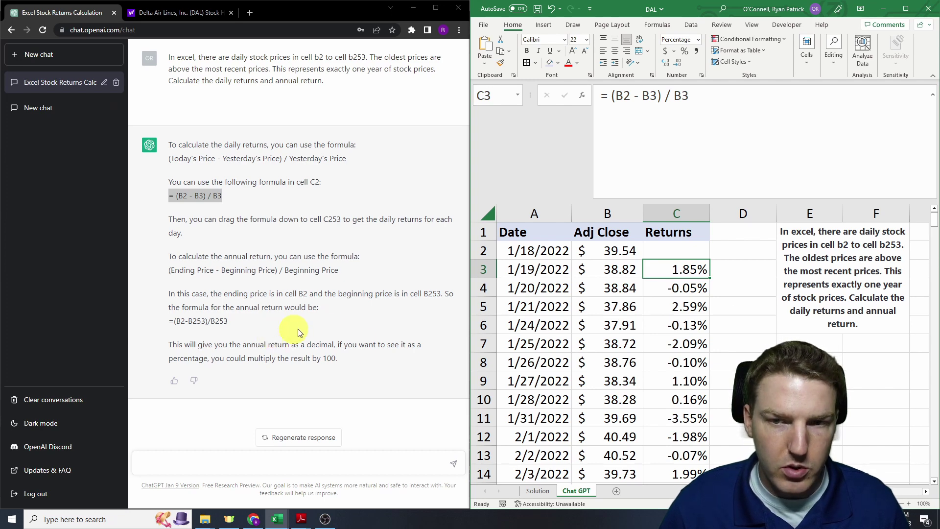
Compare the 1/19/2022 return in C3 on the Solution sheet with the same cell on the Chat GPT sheet.
left_click(537, 490)
left_click(547, 267)
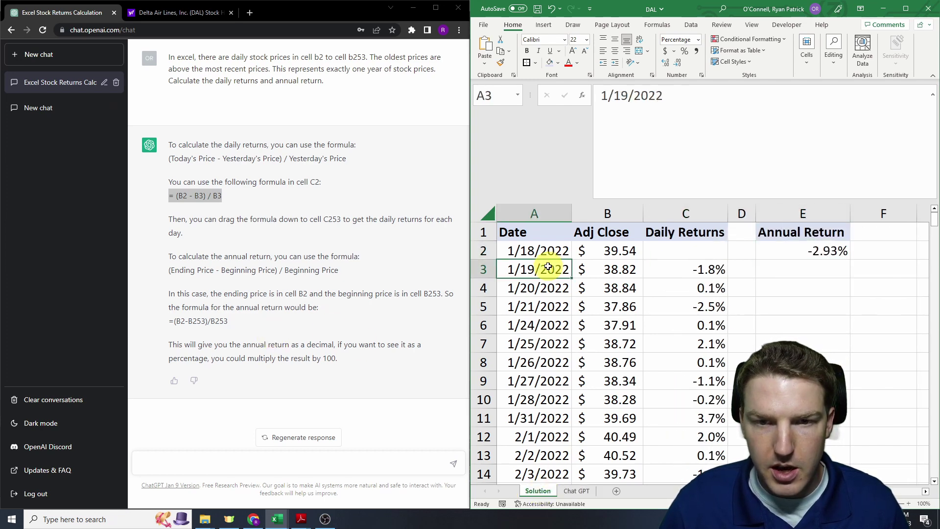
left_click_drag(547, 266, 695, 268)
left_click(695, 268)
left_click(578, 490)
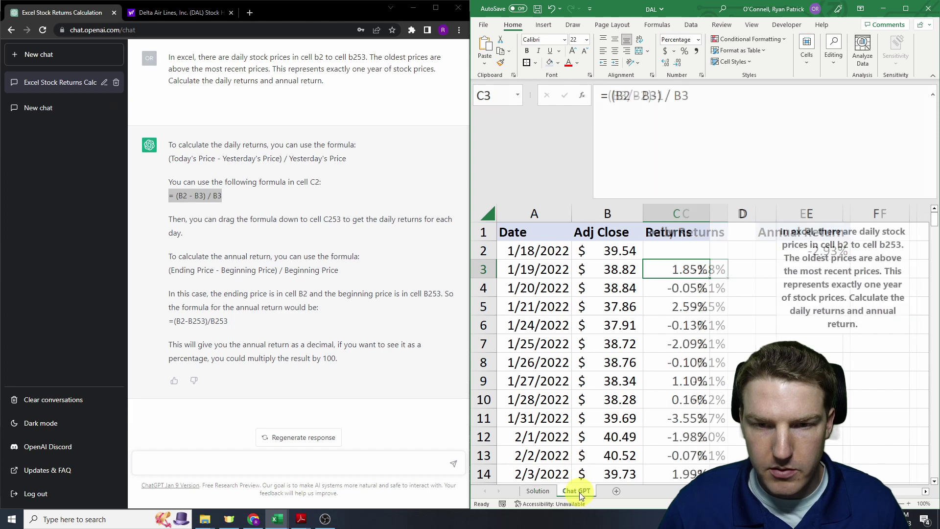
left_click_drag(555, 268, 692, 266)
left_click(692, 268)
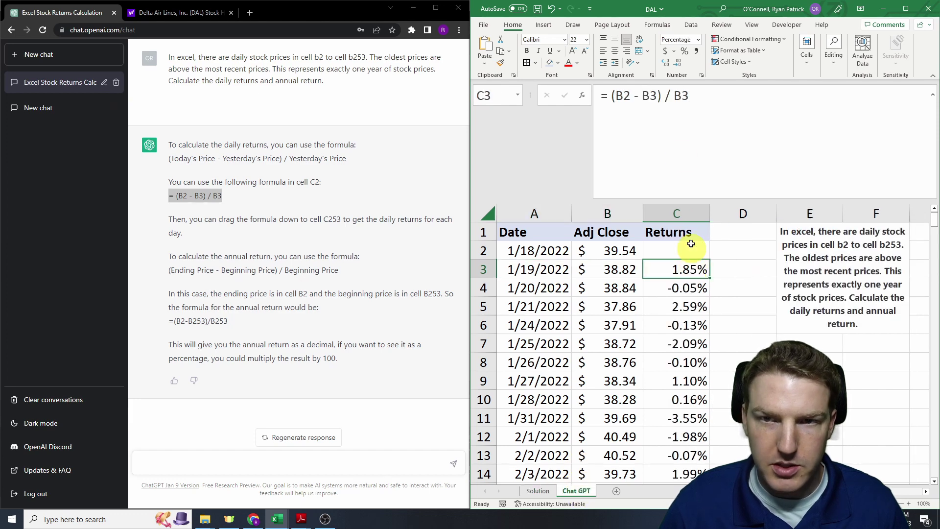
Correct the daily return formula in cell C3 to = (B3-B2) / B2.
left_click(642, 96)
left_click_drag(642, 96, 618, 96)
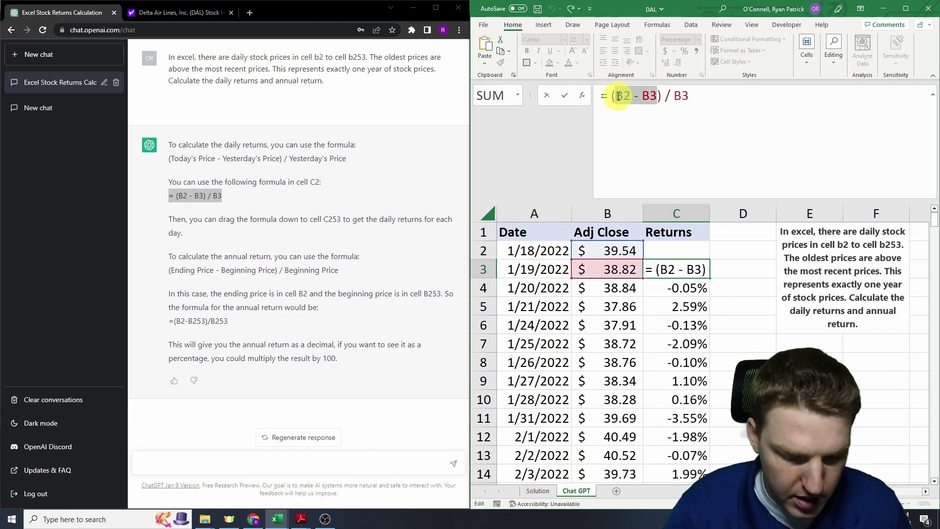
type("b3-")
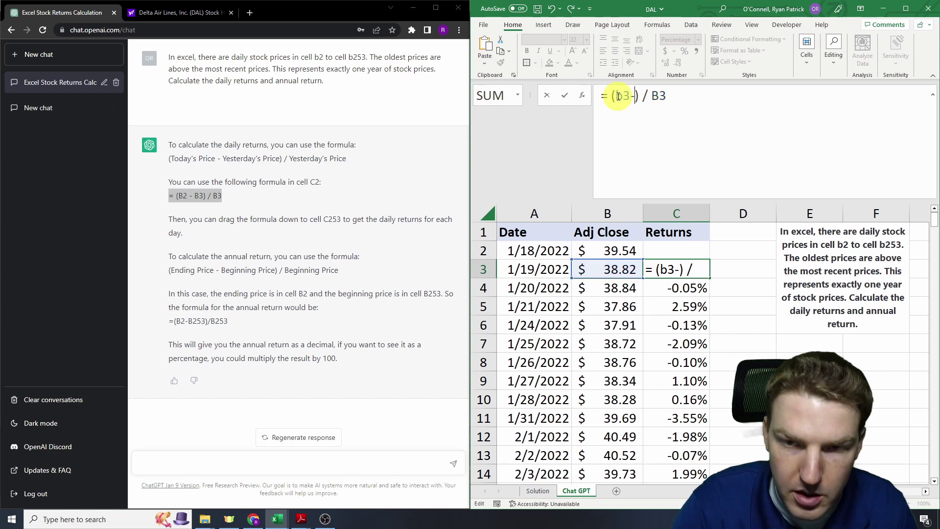
type("b2")
double_click(672, 95)
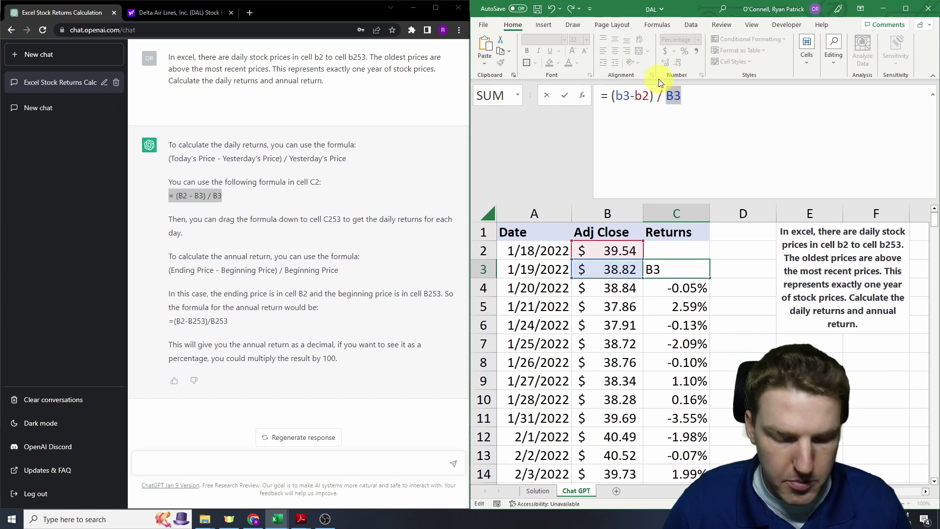
type("b2")
key("Return")
Fill the corrected C3 formula down the rest of the Returns column.
left_click(693, 274)
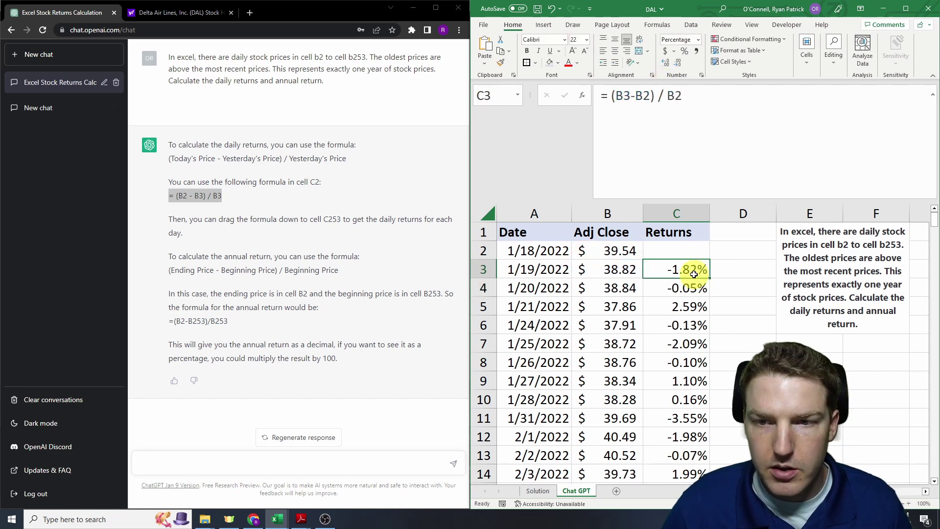
double_click(709, 278)
left_click(744, 363)
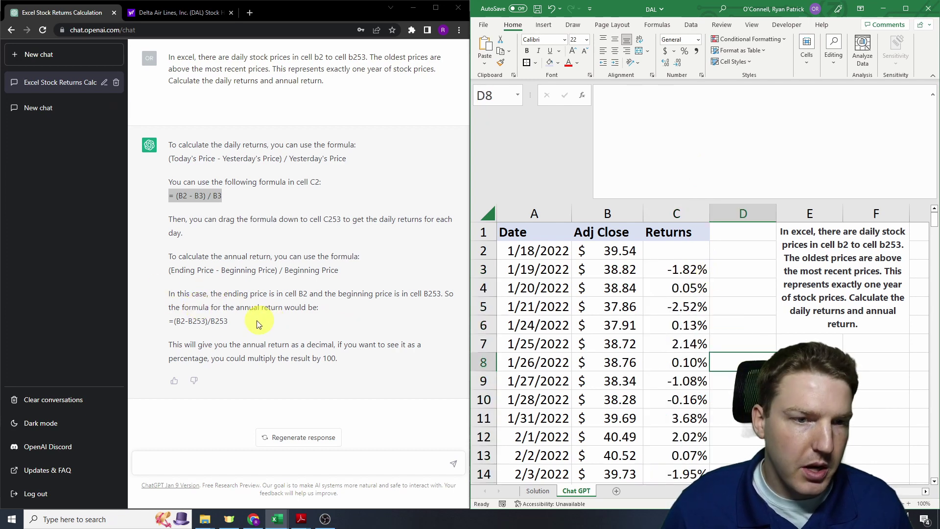
Copy ChatGPT's annual return formula =(B2-B253)/B253 and enter it in cell D2 of the Chat GPT sheet in Excel.
left_click(207, 318)
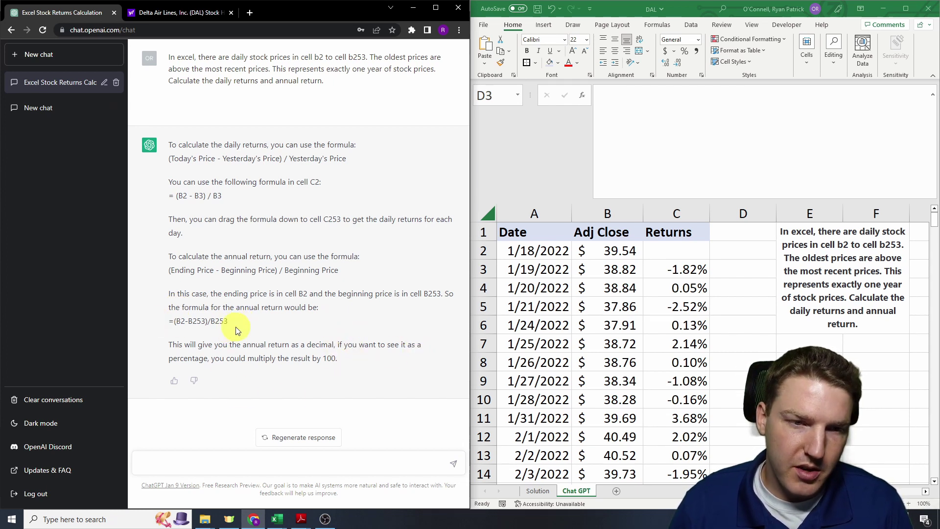
left_click_drag(237, 330, 179, 318)
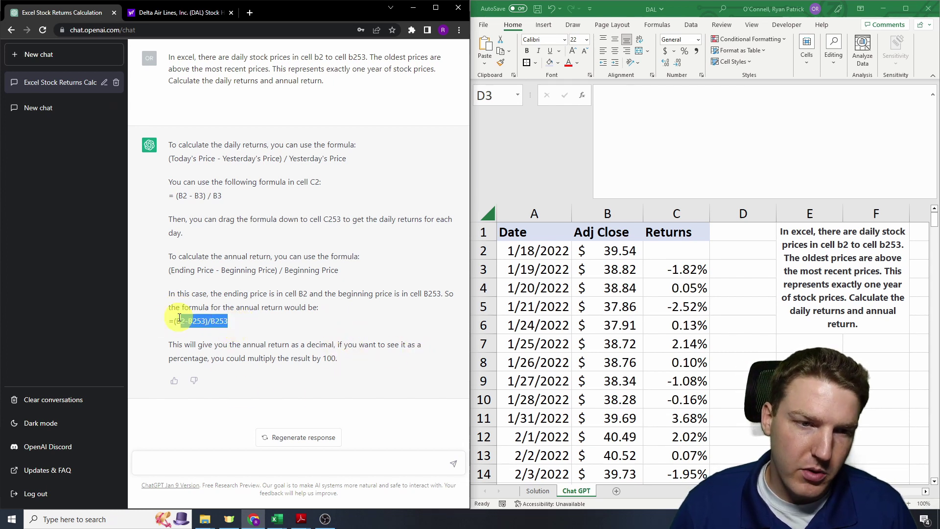
left_click(252, 339)
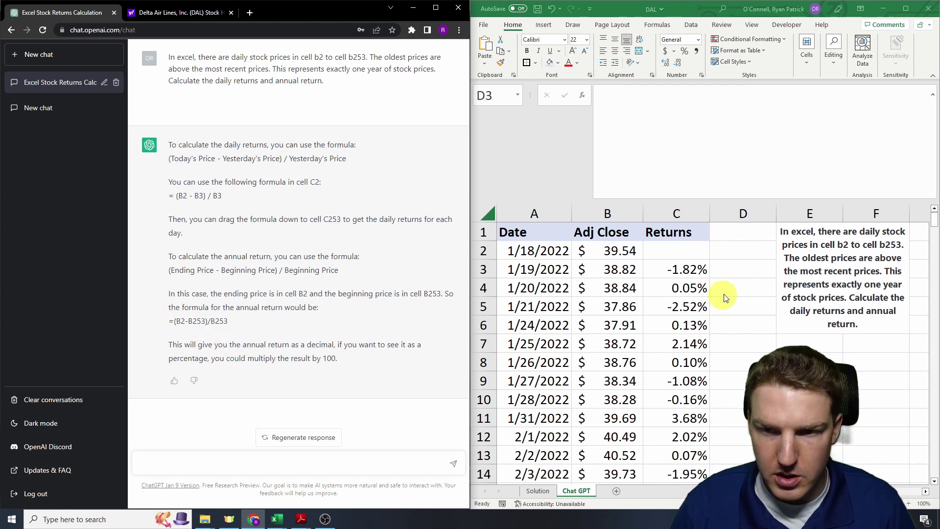
left_click(745, 252)
left_click(736, 160)
type("=(B2-B253)/B253")
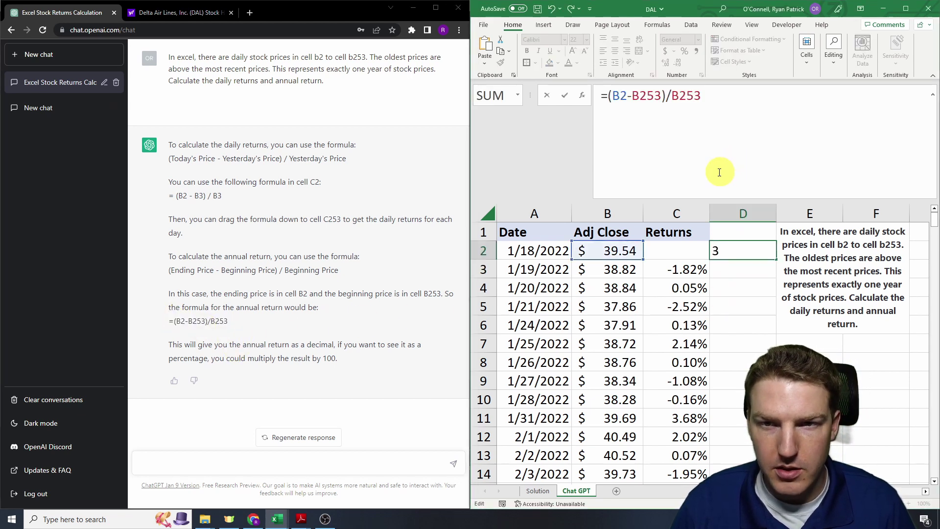
key("Return")
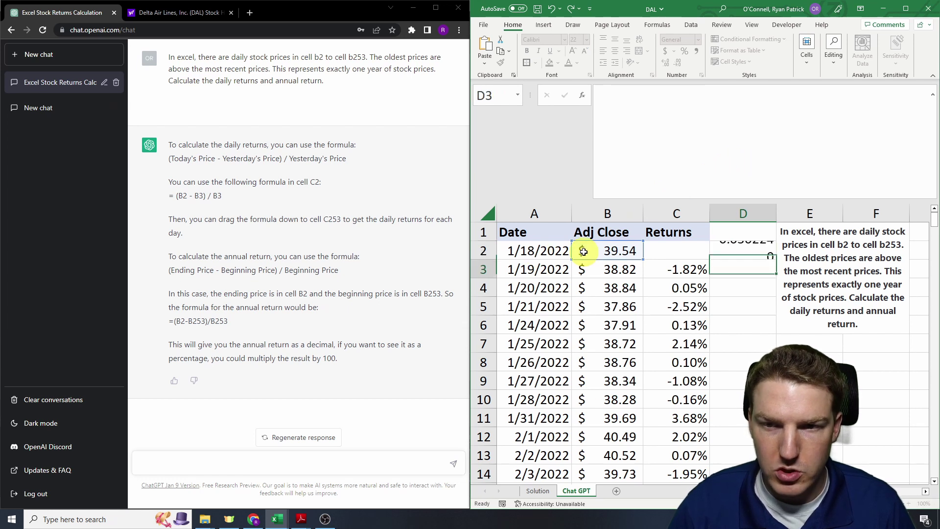
Compare the annual return formula in D2 with the one in E2 on the Solution sheet.
left_click(739, 251)
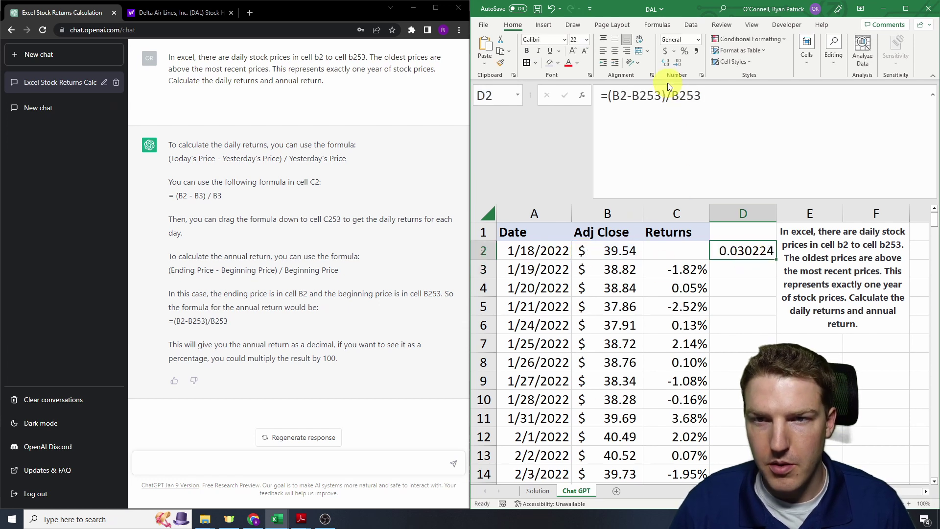
left_click(539, 491)
left_click(813, 250)
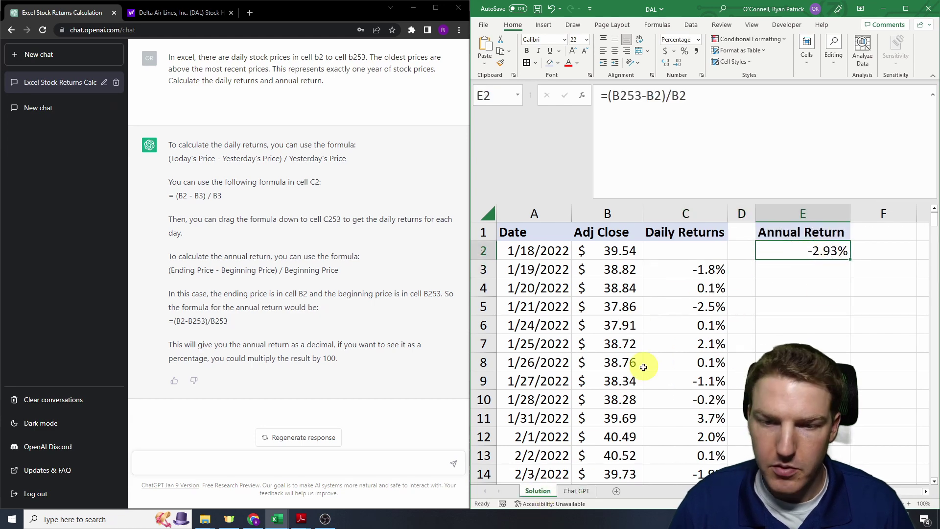
left_click(572, 491)
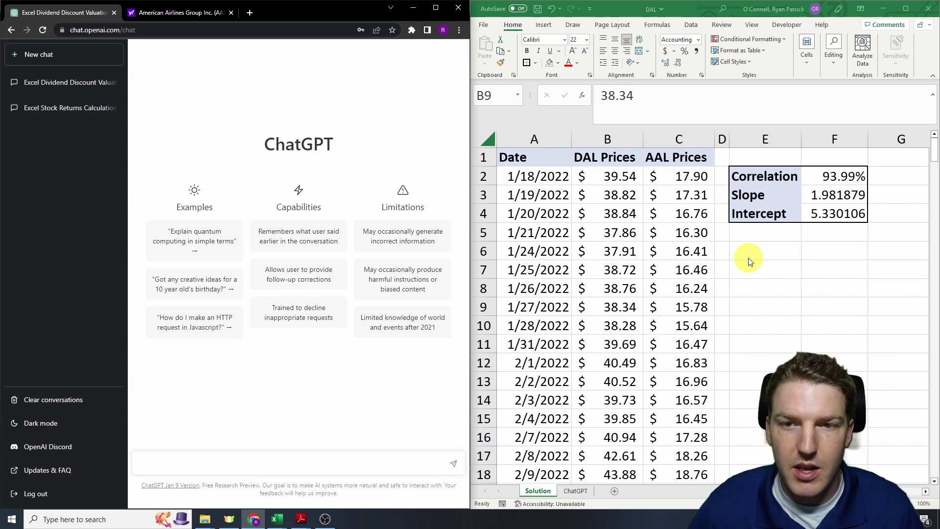
Review the dates and the matching DAL and AAL prices in the first rows of the Solution sheet.
left_click(567, 177)
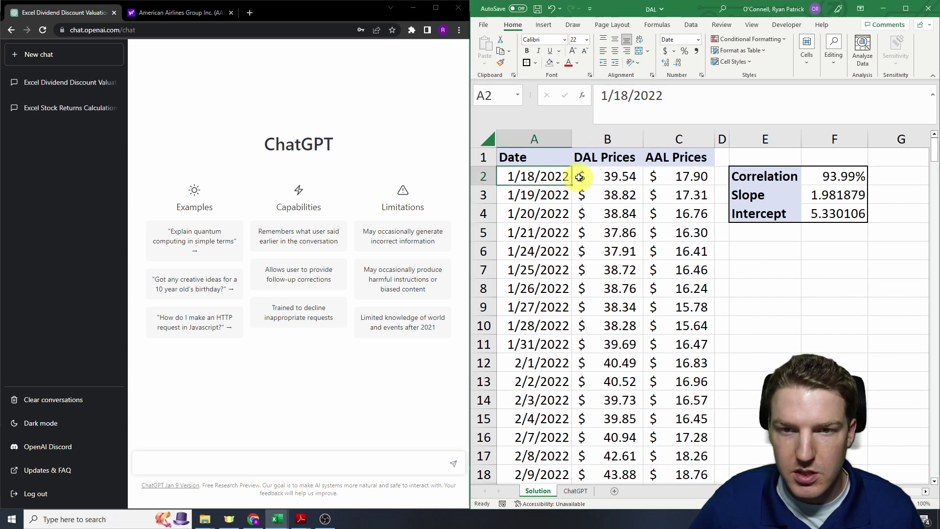
left_click(579, 178)
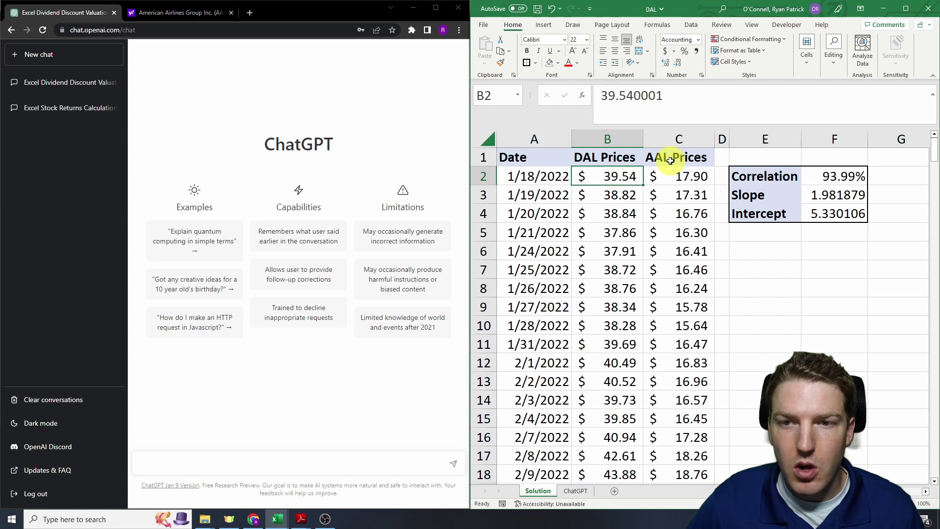
left_click(670, 160)
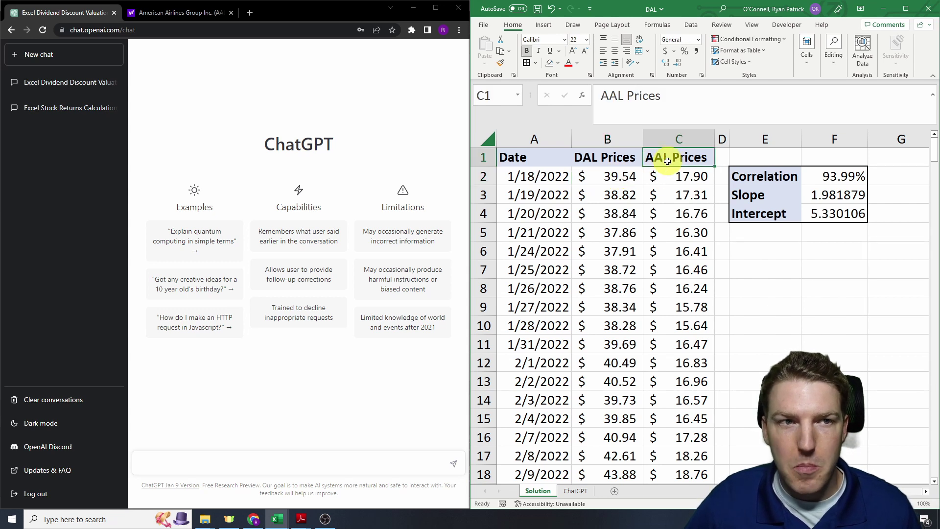
left_click(665, 175)
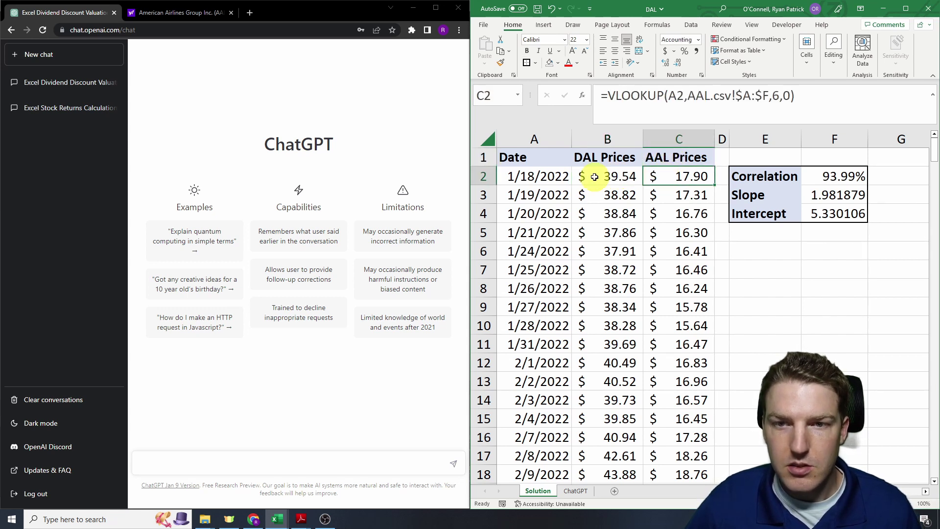
left_click_drag(556, 176, 686, 175)
left_click_drag(549, 195, 688, 194)
left_click(559, 213)
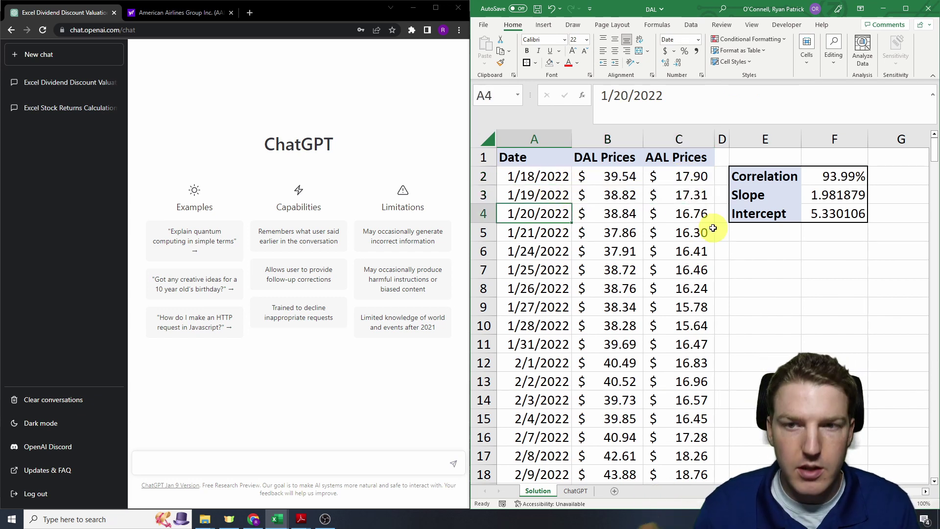
Examine the correlation, slope and intercept formulas in cells F2 to F4 of the Solution sheet, including their function arguments.
left_click(819, 182)
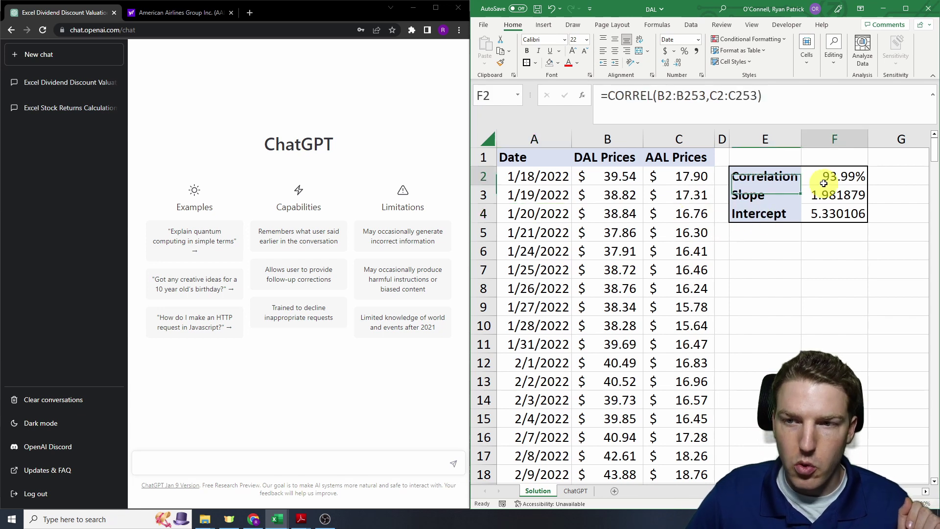
left_click(818, 198)
left_click(818, 212)
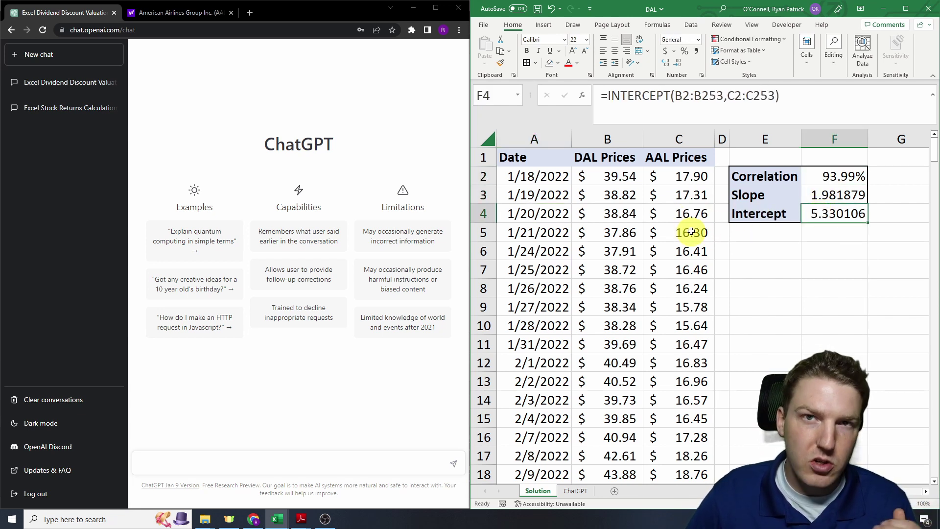
left_click(835, 249)
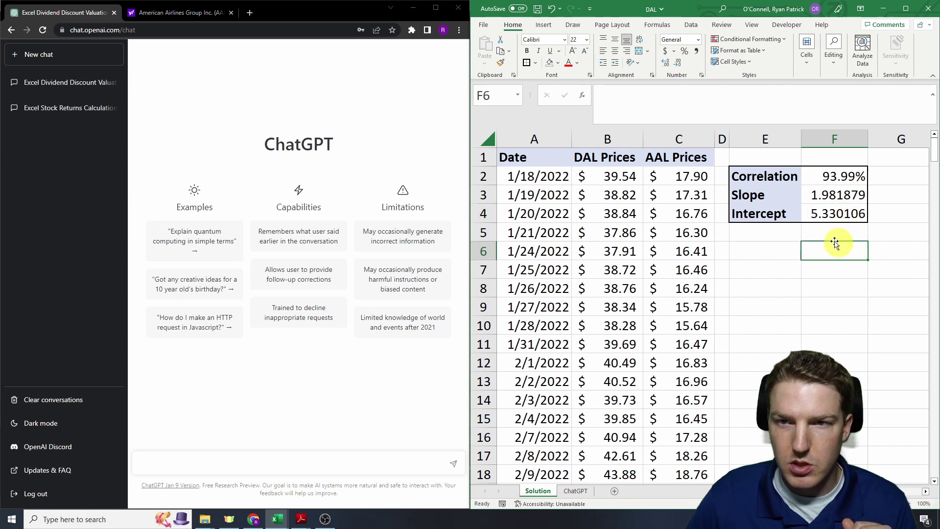
left_click(834, 182)
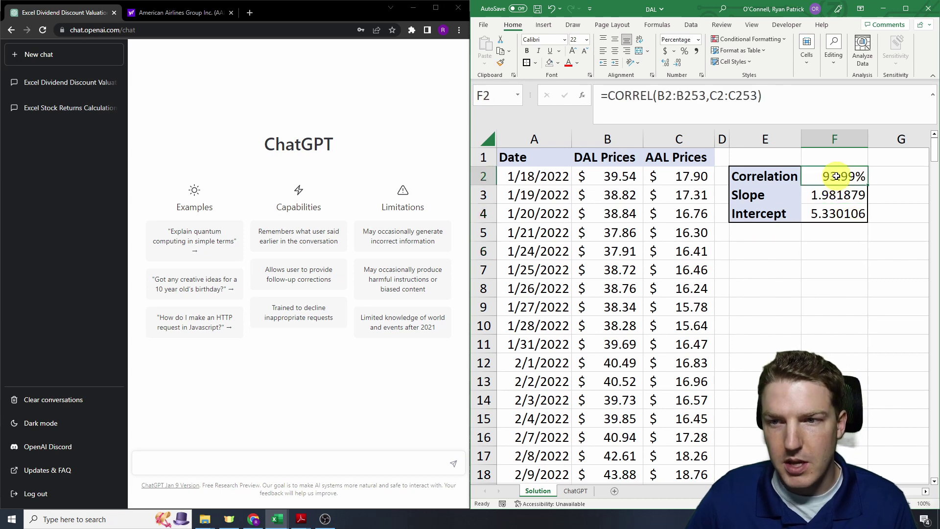
left_click(789, 98)
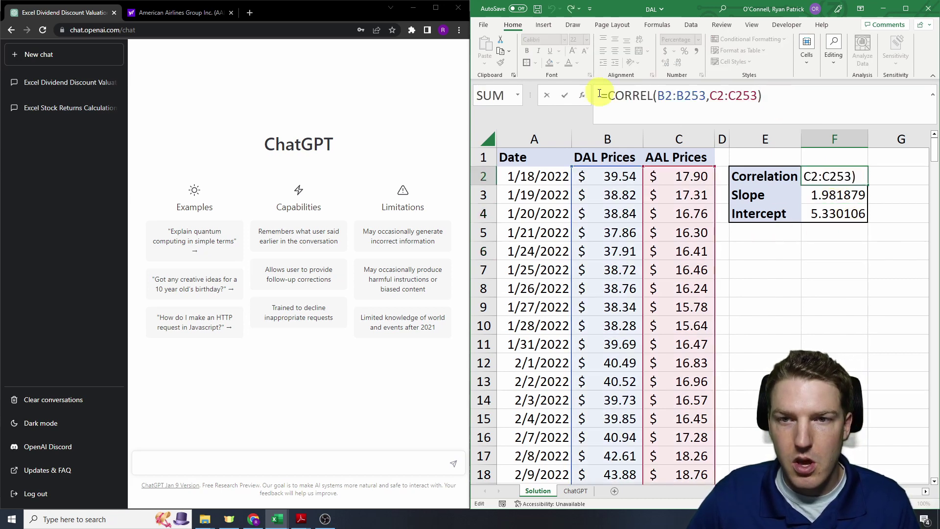
left_click_drag(607, 97, 654, 95)
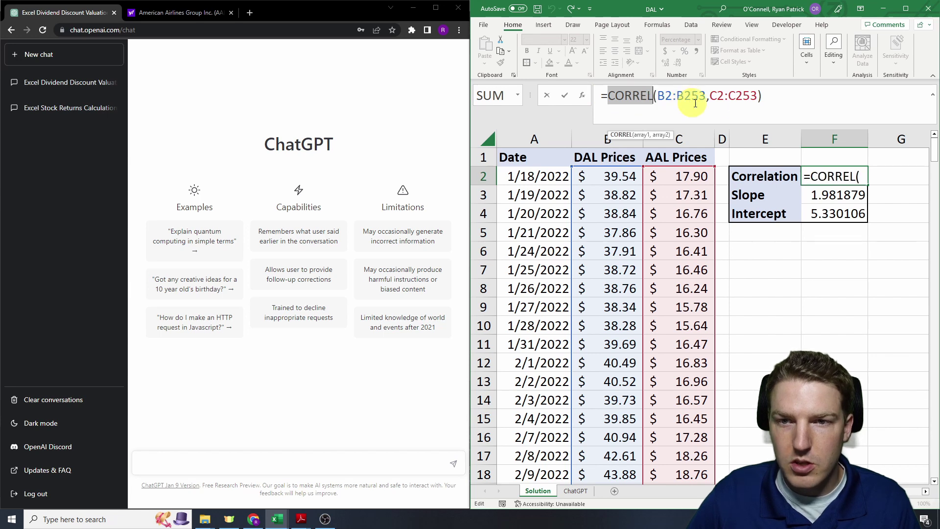
key("Return")
left_click(725, 106)
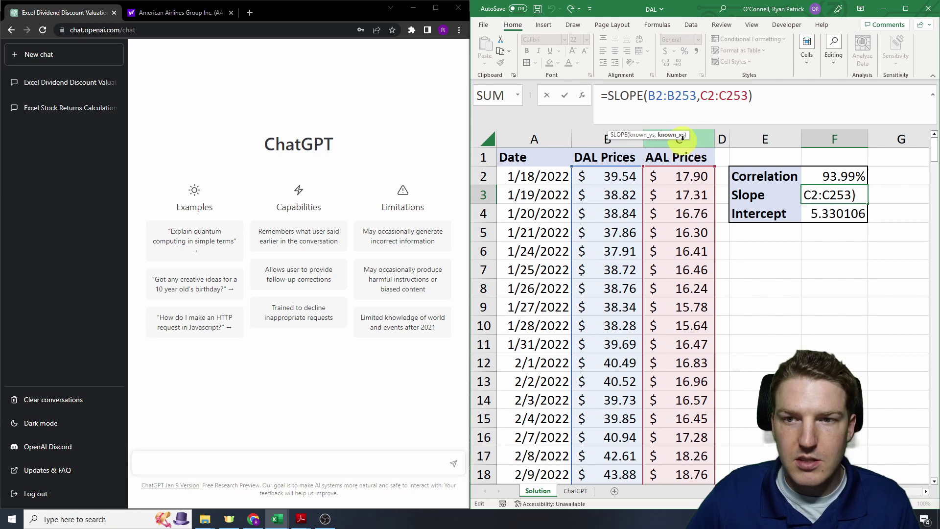
key("ctrl+Return")
left_click(862, 268)
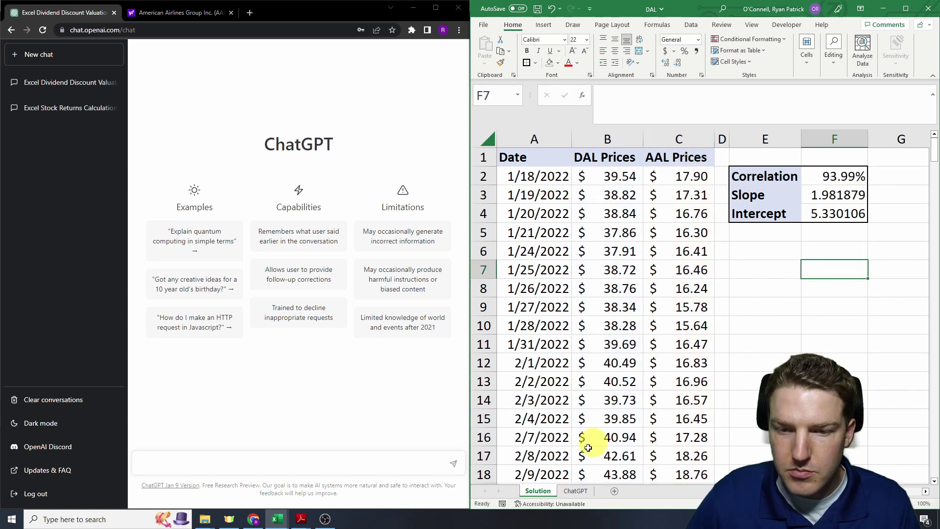
Copy the full linear regression prompt text from cell E6 on the ChatGPT sheet.
left_click(578, 491)
left_click(762, 305)
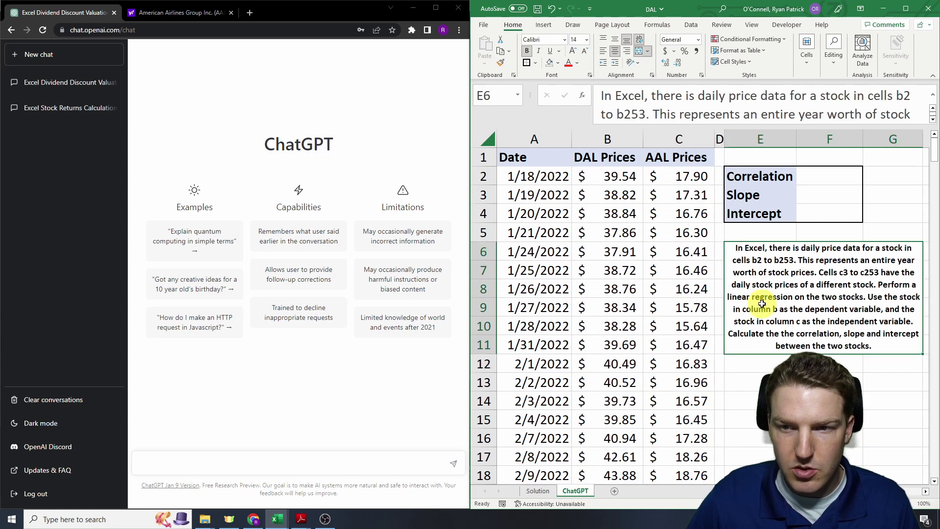
double_click(832, 343)
left_click_drag(917, 336, 634, 217)
key("ctrl+c")
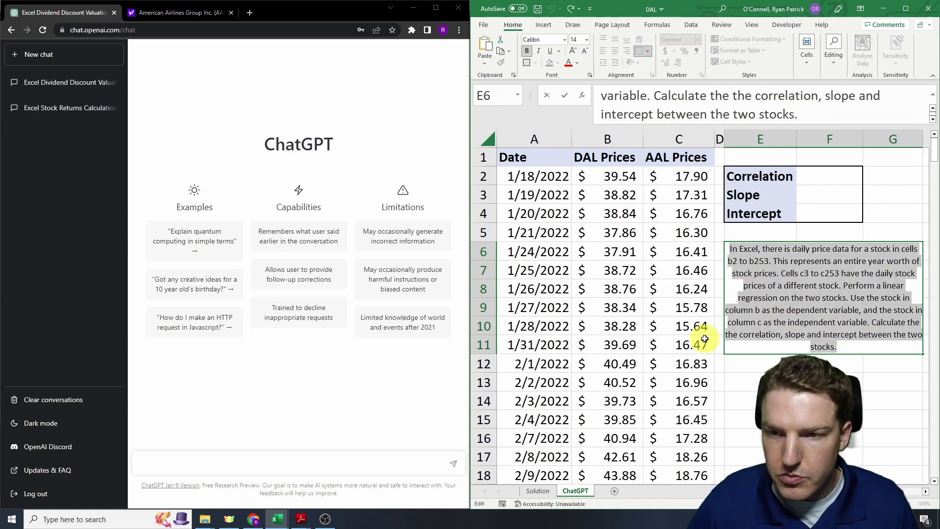
key("ctrl+b")
key("Return")
Switch to ChatGPT, submit the copied regression prompt, and read the part of the answer about the CORREL function.
left_click(215, 460)
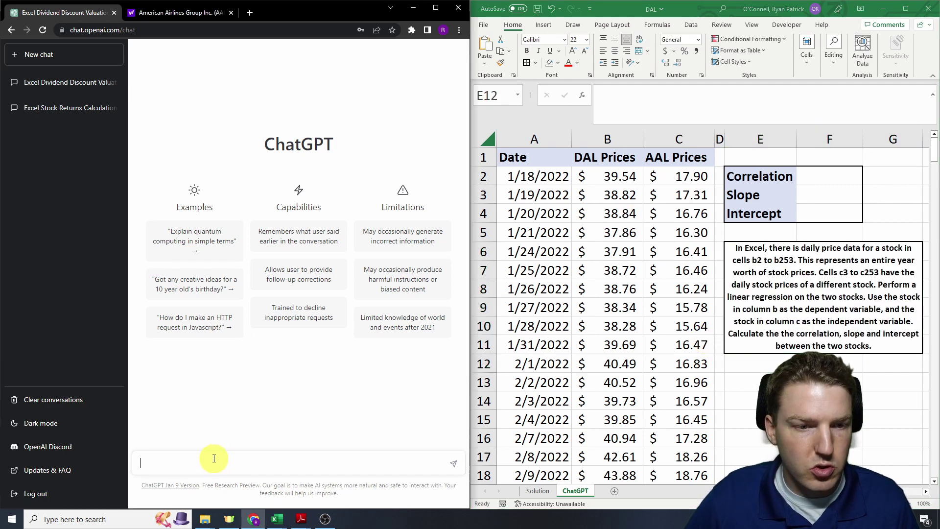
key("ctrl+v")
key("Return")
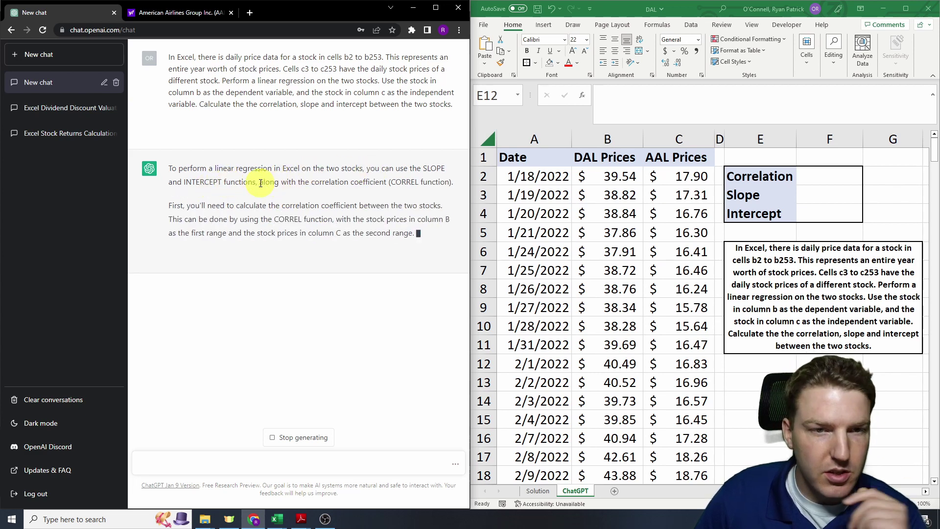
left_click_drag(260, 183, 432, 184)
left_click(450, 204)
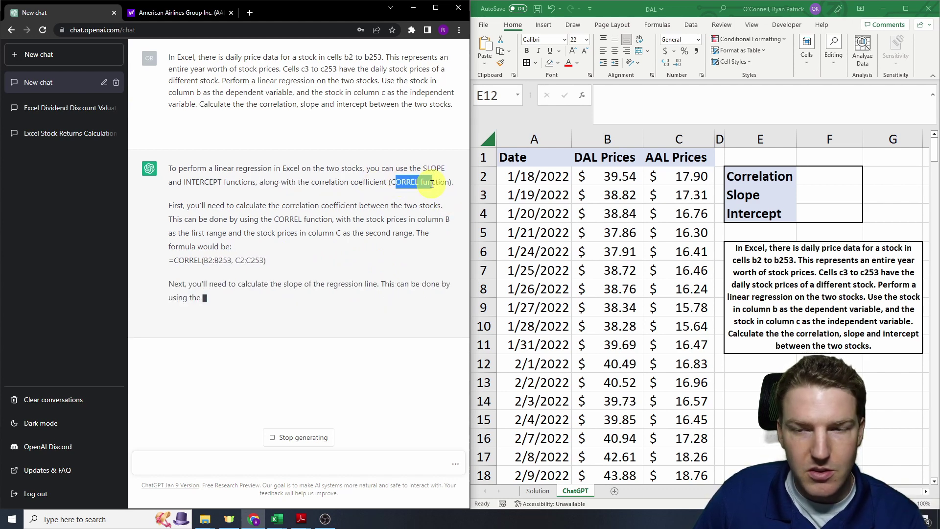
left_click(330, 245)
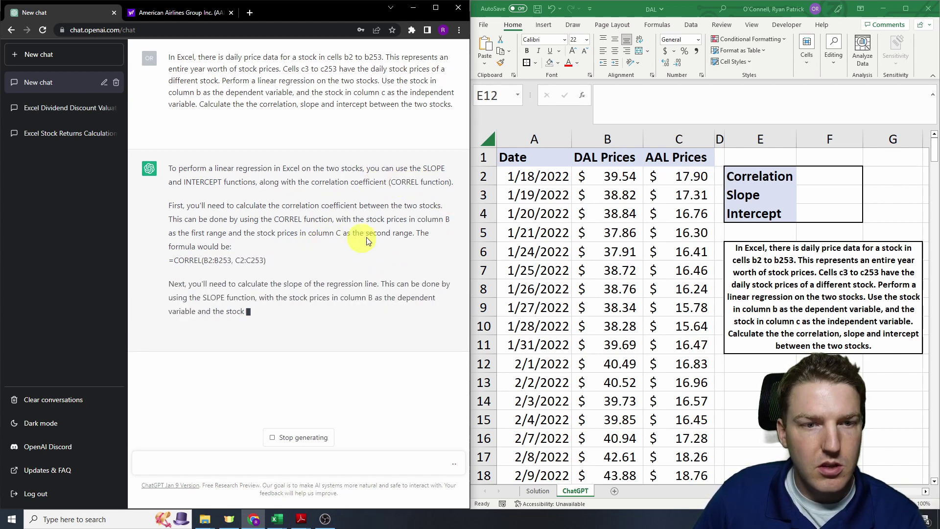
Copy ChatGPT's formula =CORREL(B2:B253, C2:C253) and enter it in the Correlation cell F2 of the ChatGPT sheet in Excel.
left_click_drag(269, 261, 170, 260)
key("ctrl+c")
left_click(835, 181)
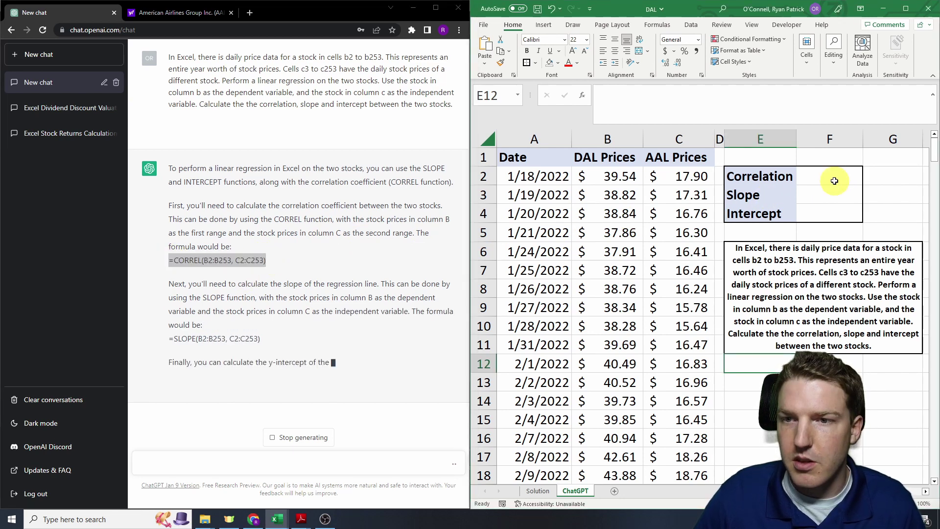
left_click(694, 112)
key("ctrl+v")
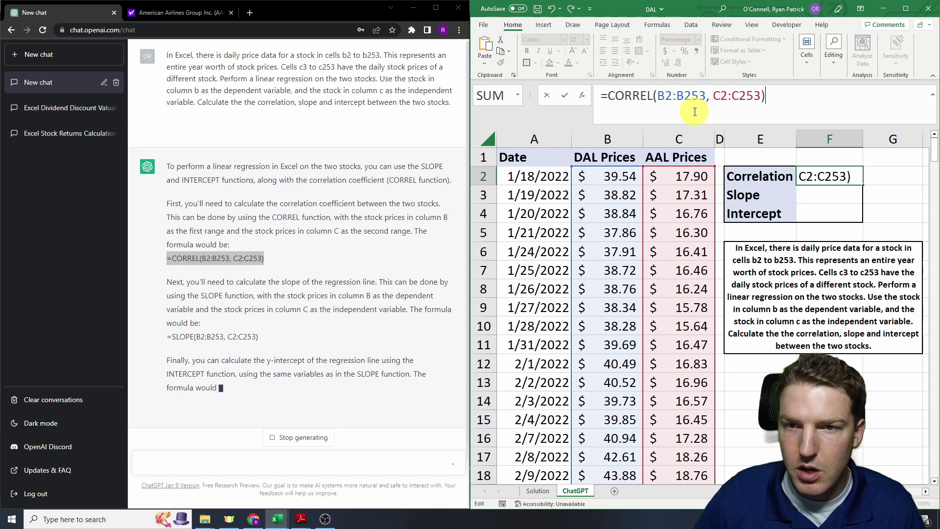
key("Return")
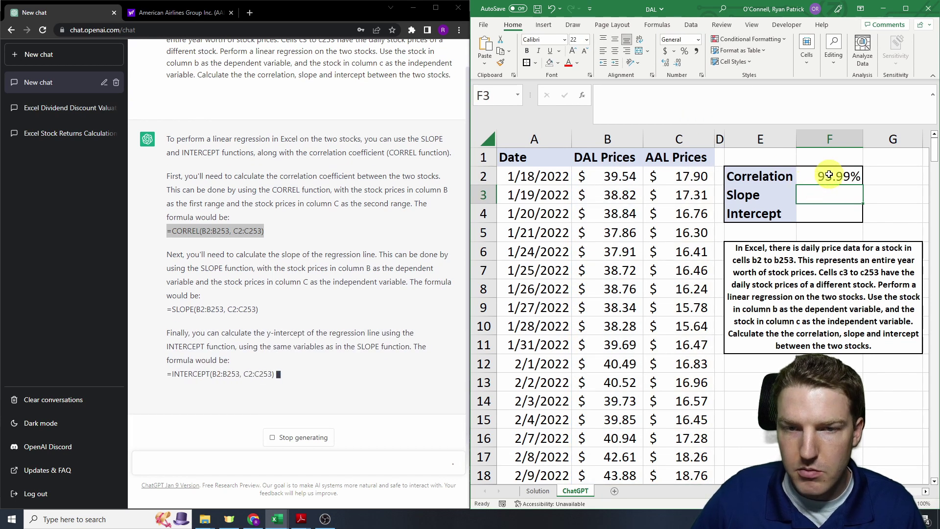
Copy ChatGPT's formula =SLOPE(B2:B253, C2:C253) and enter it in the Slope cell F3 of the ChatGPT sheet in Excel.
left_click(829, 175)
left_click_drag(259, 272, 176, 269)
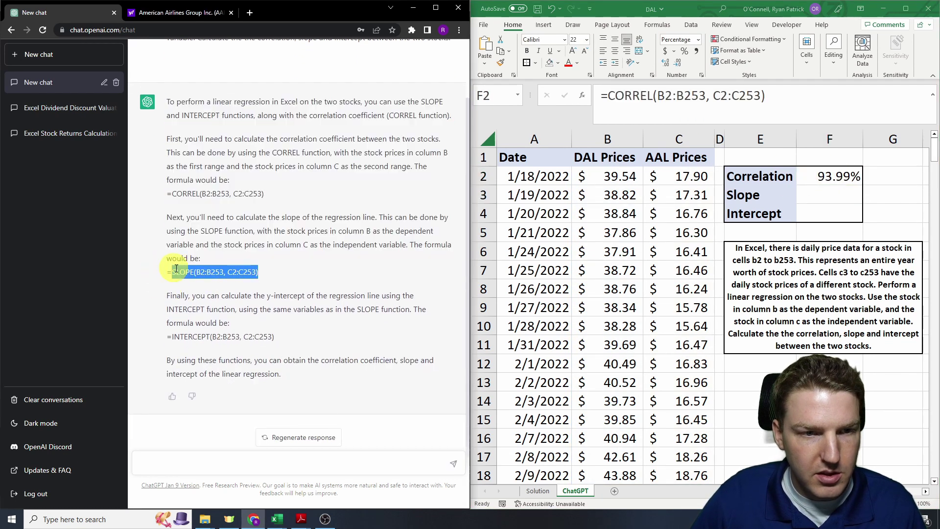
key("ctrl+c")
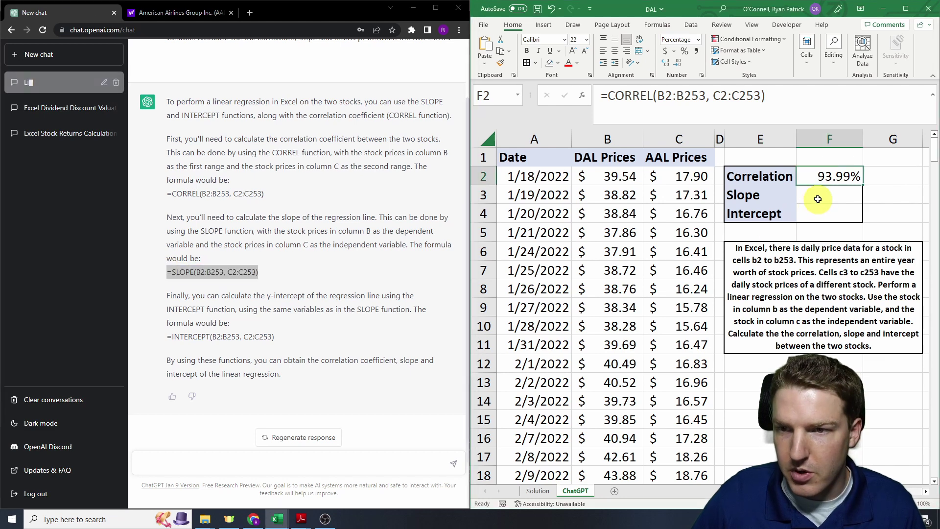
left_click(829, 194)
left_click(704, 111)
key("ctrl+v")
key("Return")
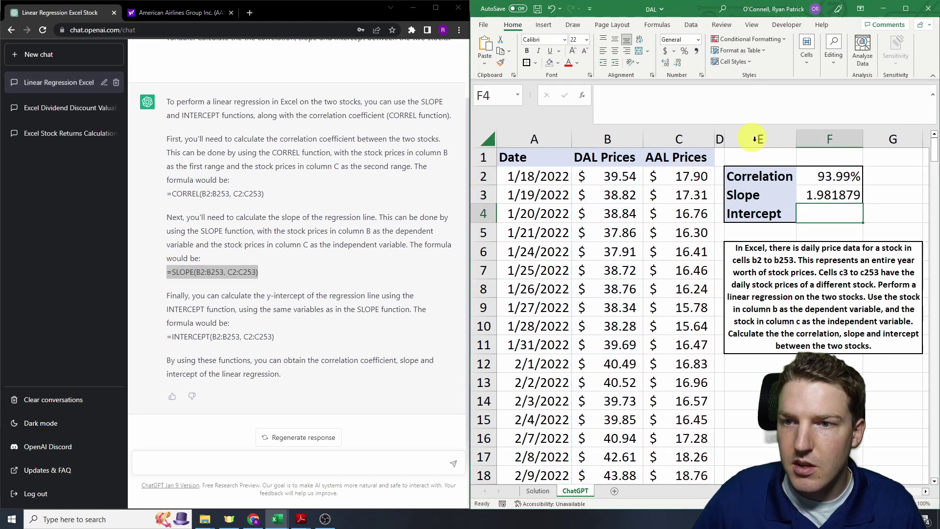
Copy ChatGPT's formula =INTERCEPT(B2:B253, C2:C253) and enter it in the Intercept cell F4 of the ChatGPT sheet in Excel.
left_click_drag(277, 337, 164, 340)
key("ctrl+c")
left_click(828, 214)
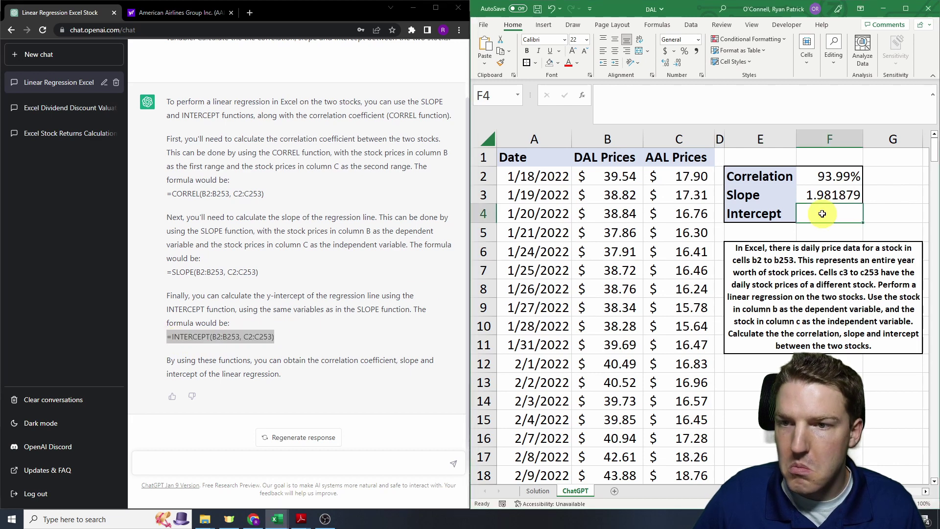
left_click(693, 117)
key("ctrl+v")
key("Return")
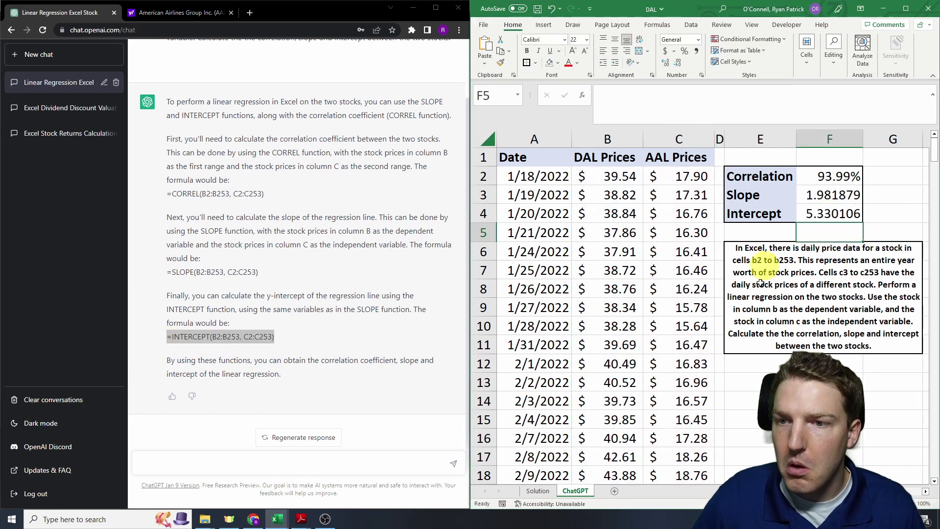
Compare the correlation, slope and intercept results on the ChatGPT sheet with those on the Solution sheet.
left_click(575, 490)
left_click(537, 490)
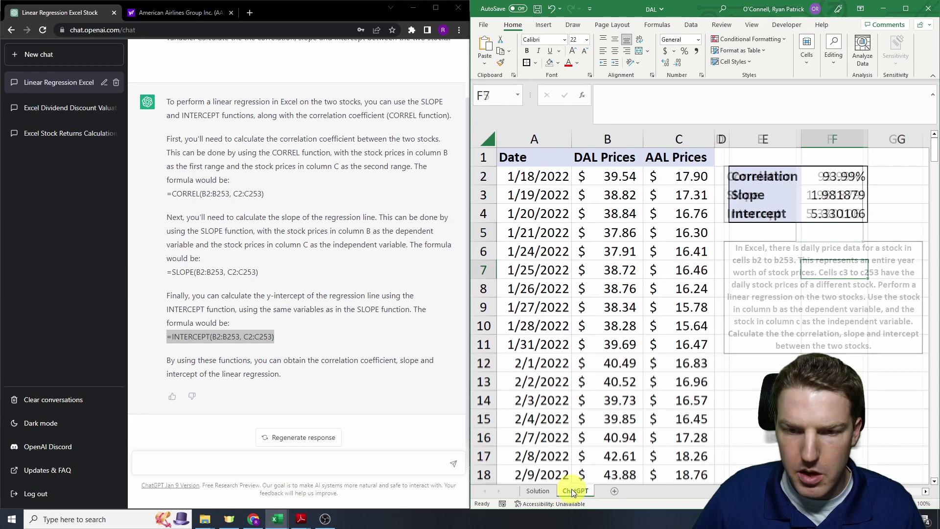
left_click(575, 490)
left_click(537, 490)
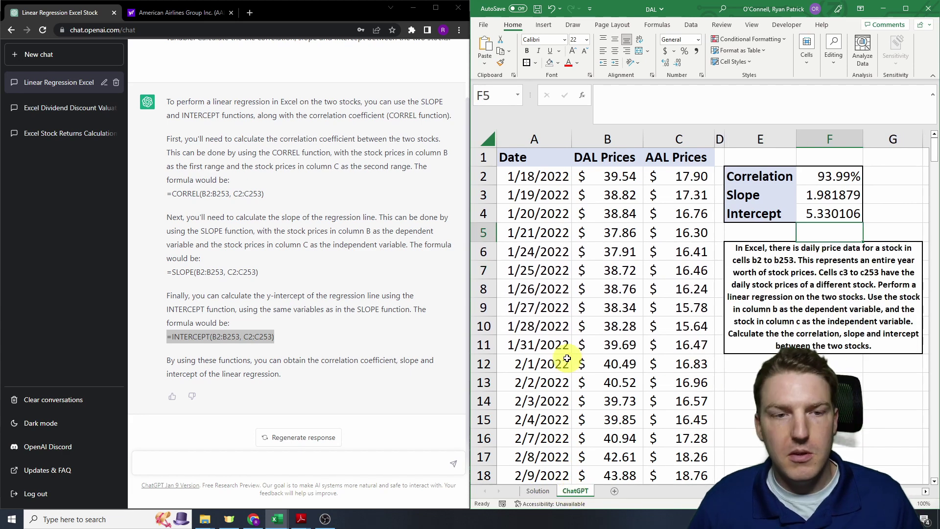
left_click(309, 292)
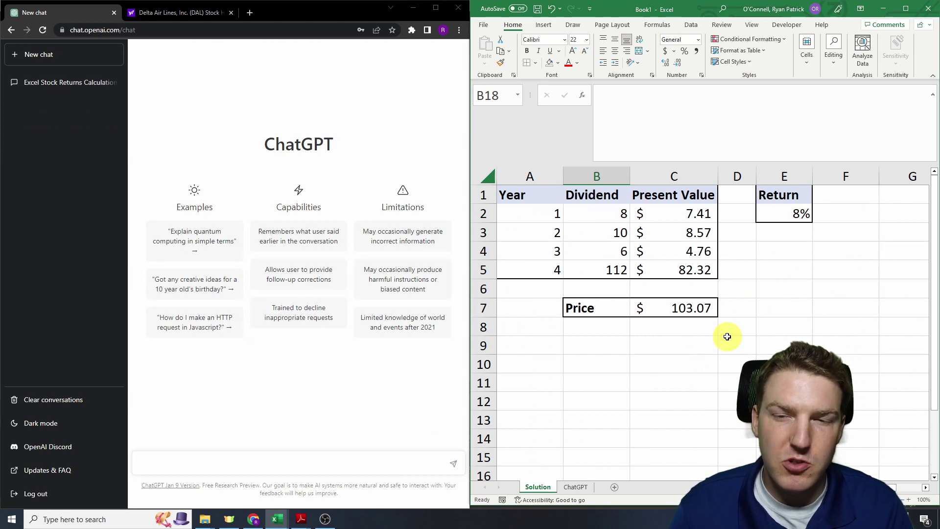
In the dividend valuation workbook Book1, examine the price label and the years and dividends in A2:B5 of the Solution sheet.
left_click(608, 307)
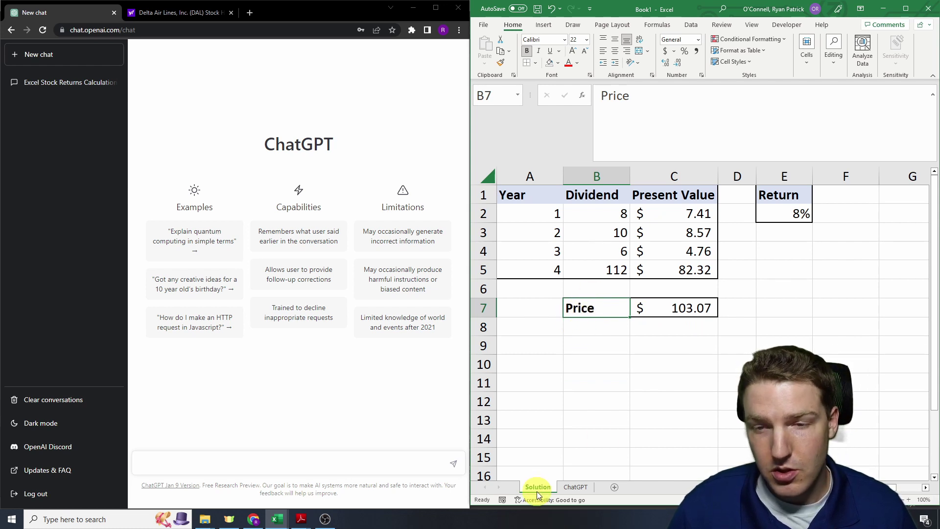
left_click(762, 263)
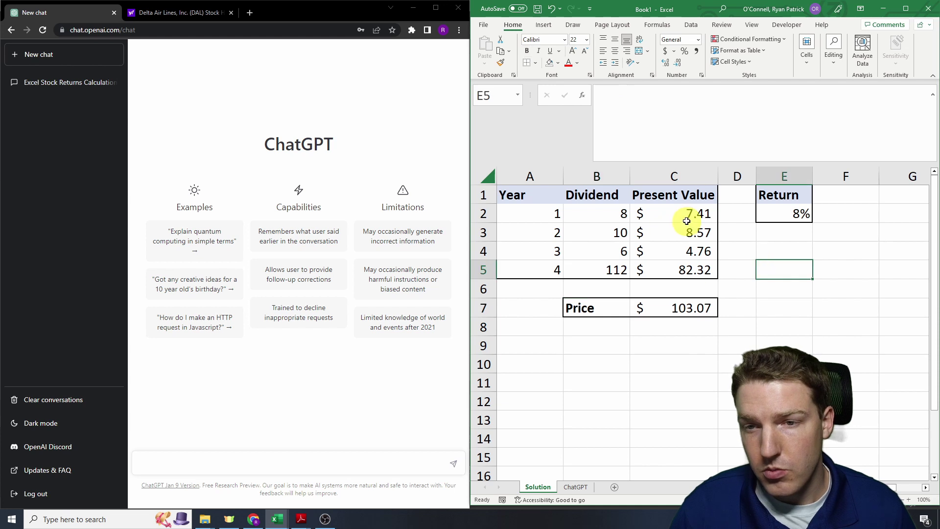
left_click(611, 217)
left_click_drag(538, 215, 540, 271)
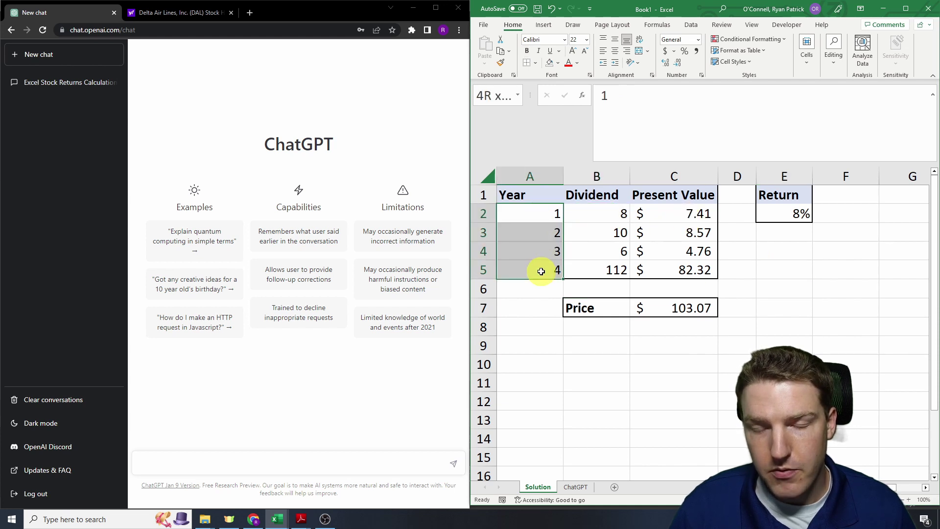
left_click(541, 214)
left_click(593, 213)
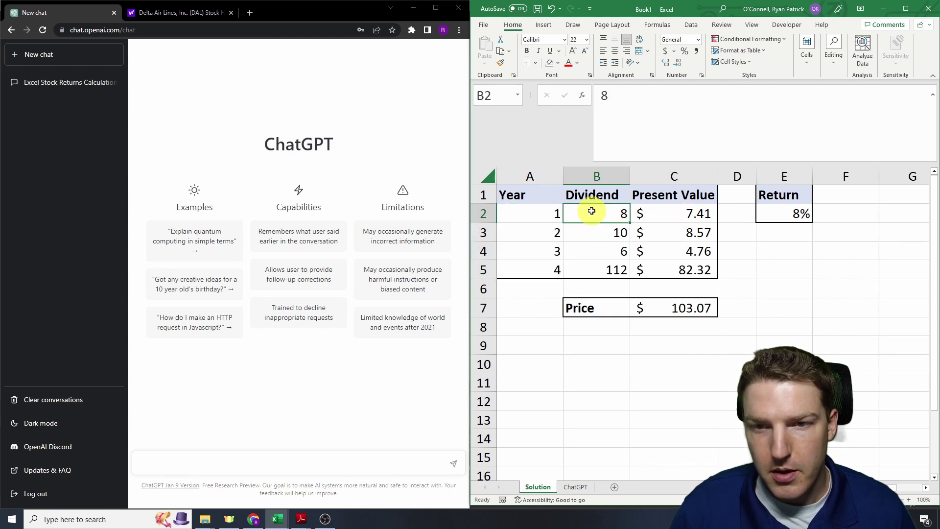
left_click(614, 234)
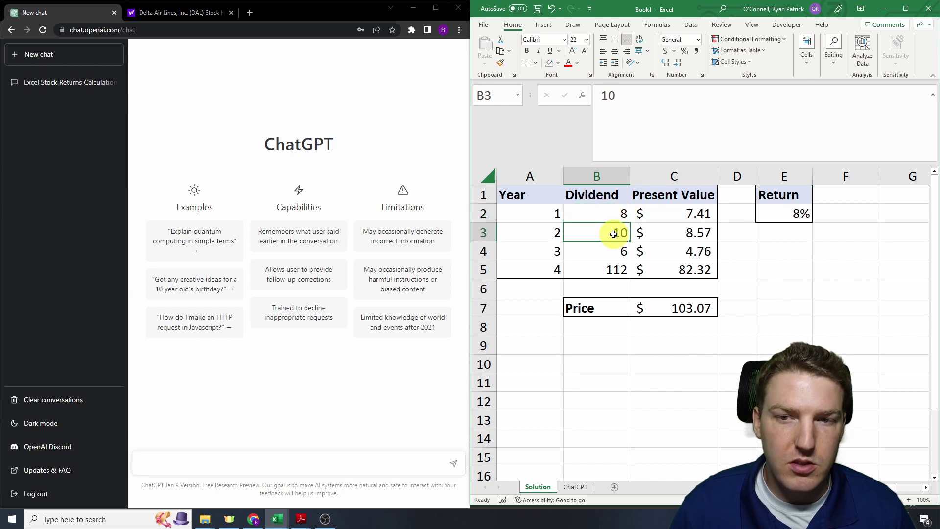
left_click_drag(558, 232, 639, 233)
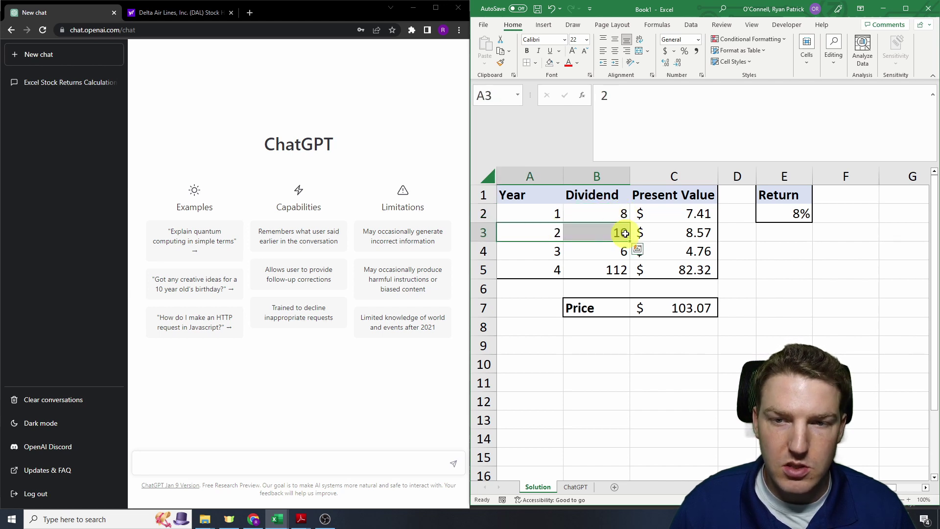
left_click(609, 257)
left_click(595, 270)
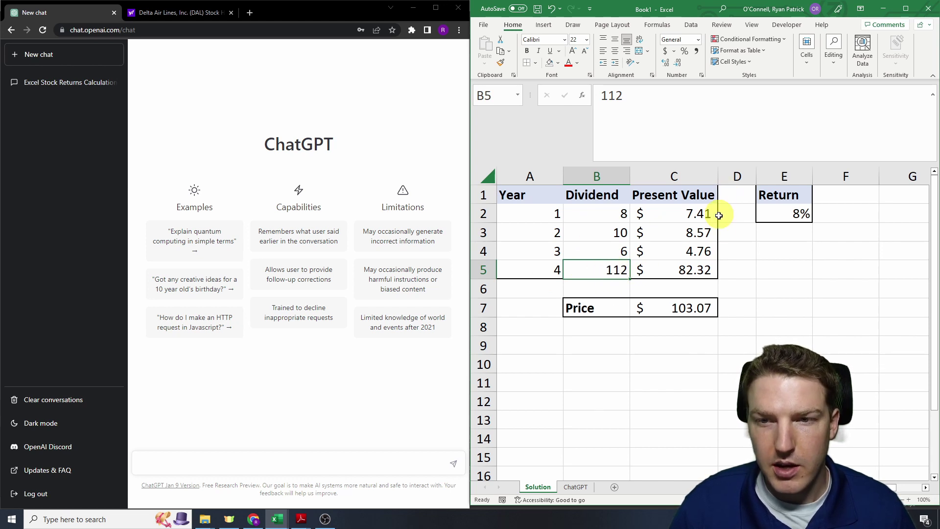
left_click(742, 245)
Examine the present value formula in C2 with its cell references, and the price formula in C7 of the Solution sheet.
left_click(657, 210)
left_click(741, 110)
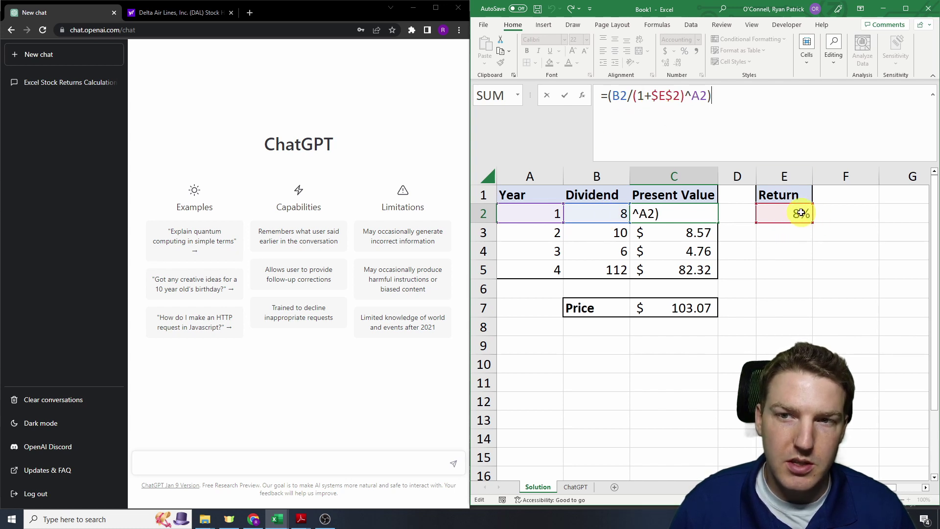
double_click(701, 96)
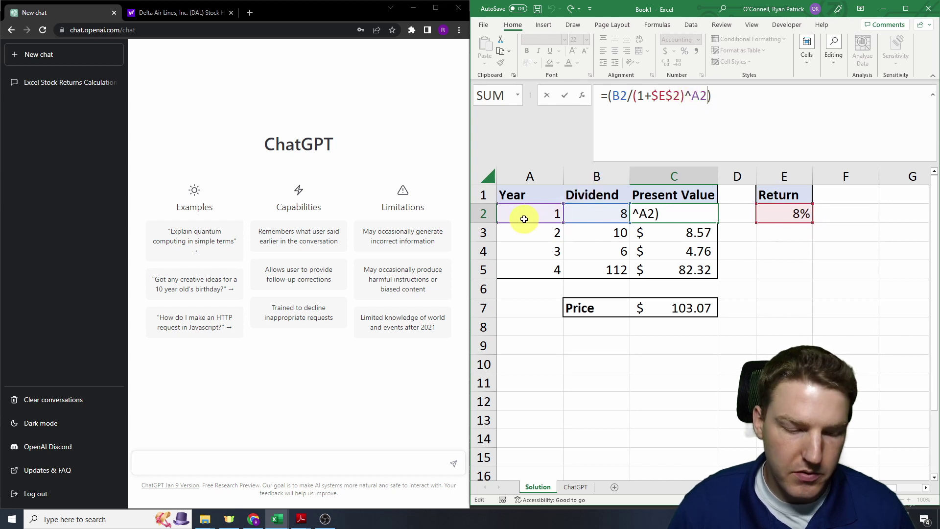
key("Return")
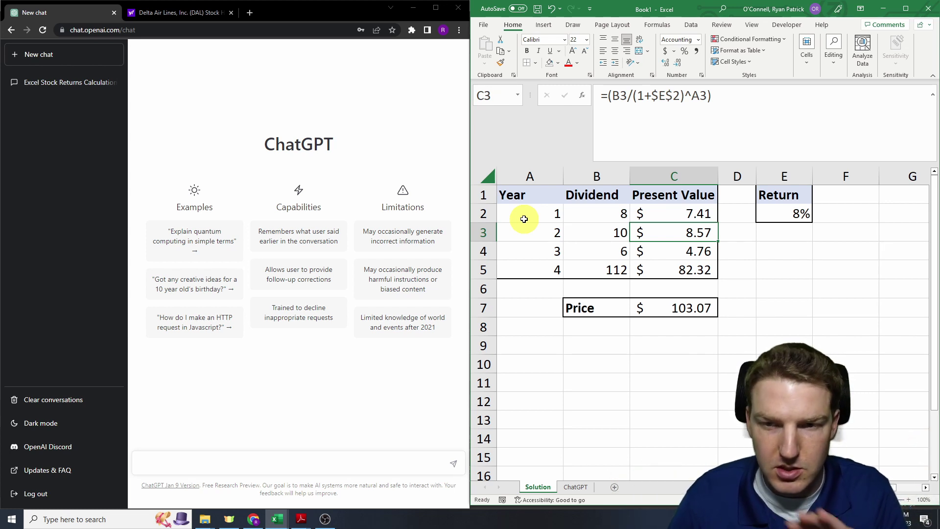
left_click(698, 308)
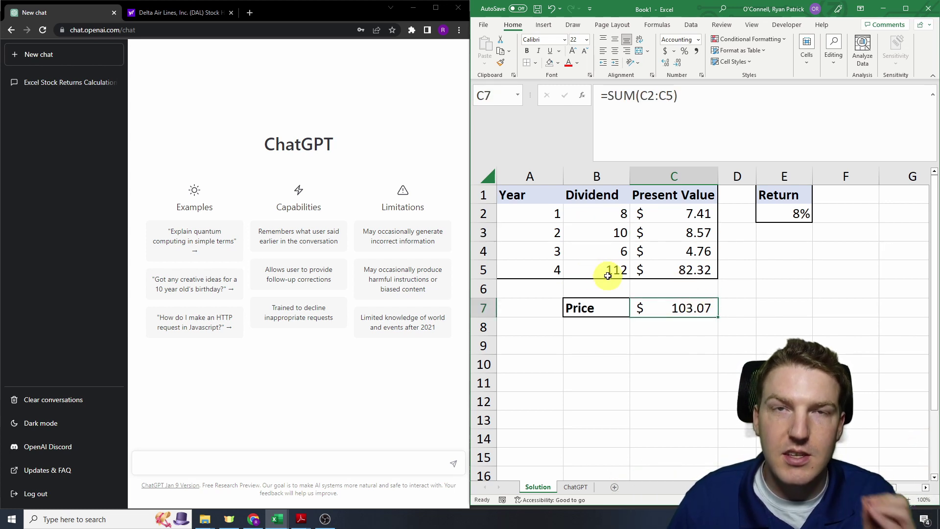
Copy the full dividend discount valuation prompt text from cell A9 on the ChatGPT sheet.
left_click(575, 486)
left_click(562, 411)
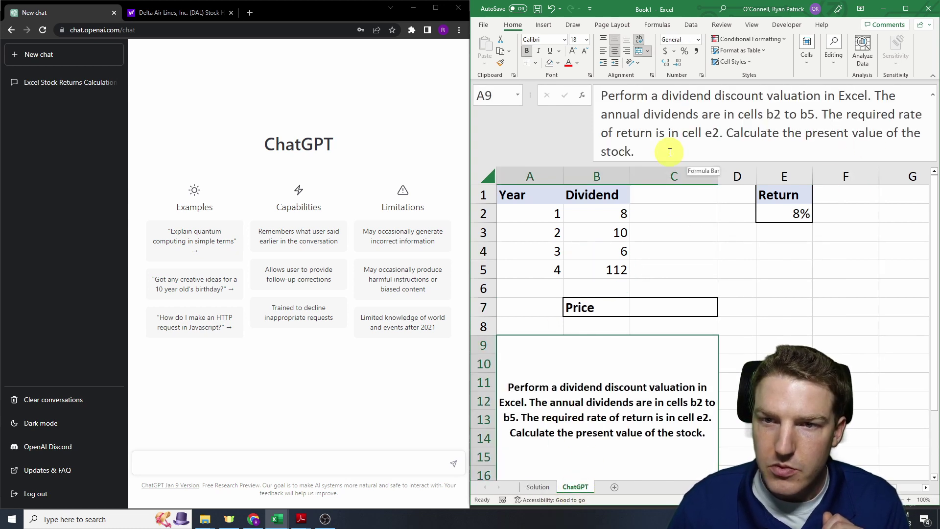
left_click_drag(601, 96, 713, 151)
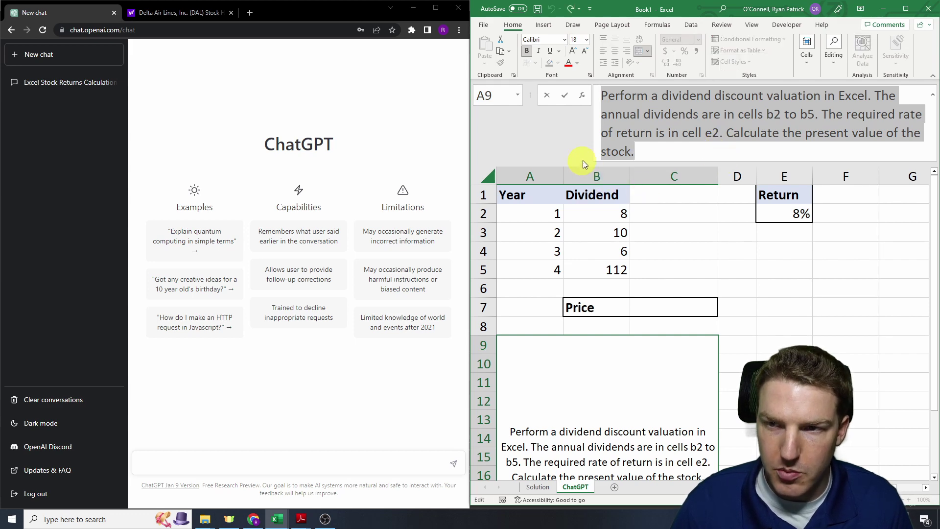
key("Return")
scroll(644, 281, "up", 2)
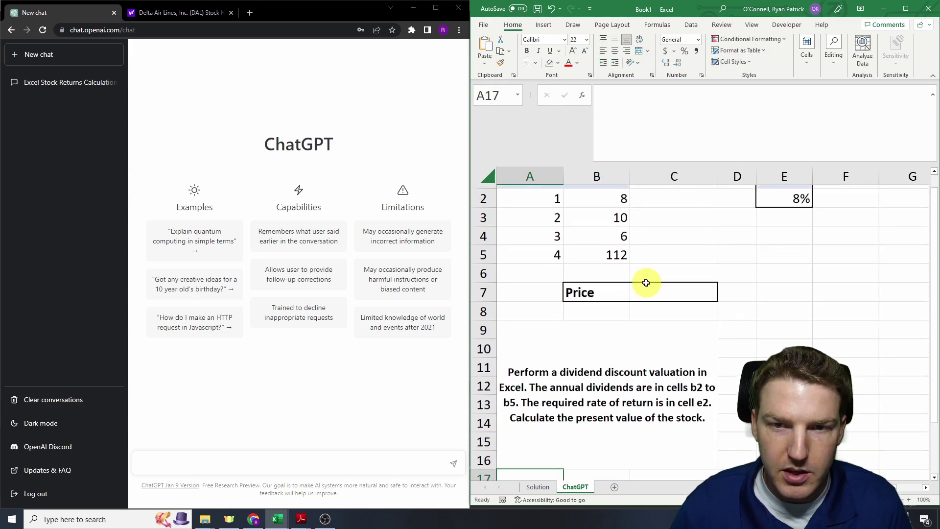
Switch to ChatGPT, submit the copied dividend discount valuation prompt, and read the part of the answer about the PV function.
left_click(199, 459)
key("ctrl+v")
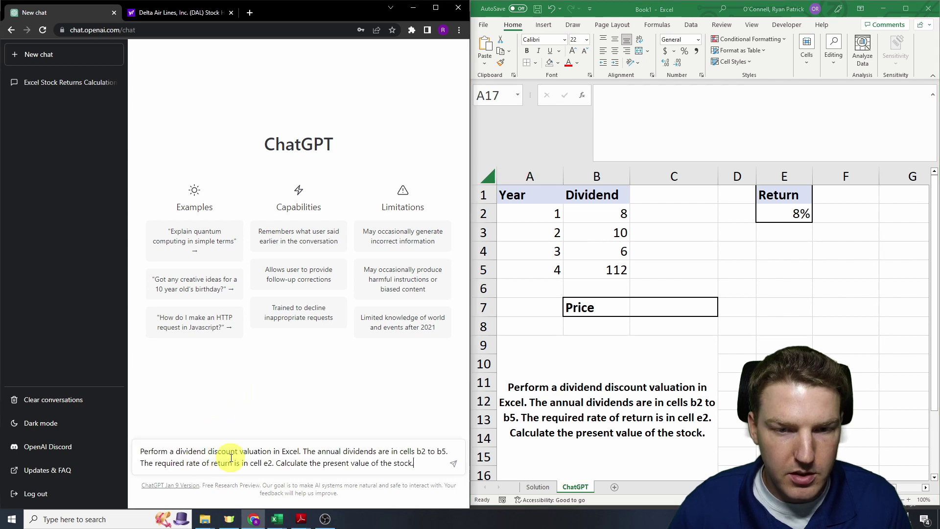
key("Return")
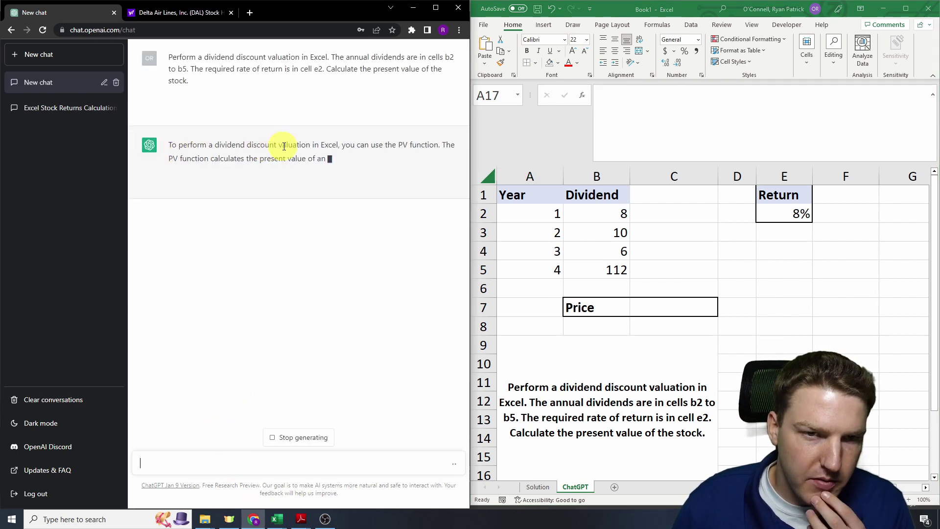
triple_click(425, 145)
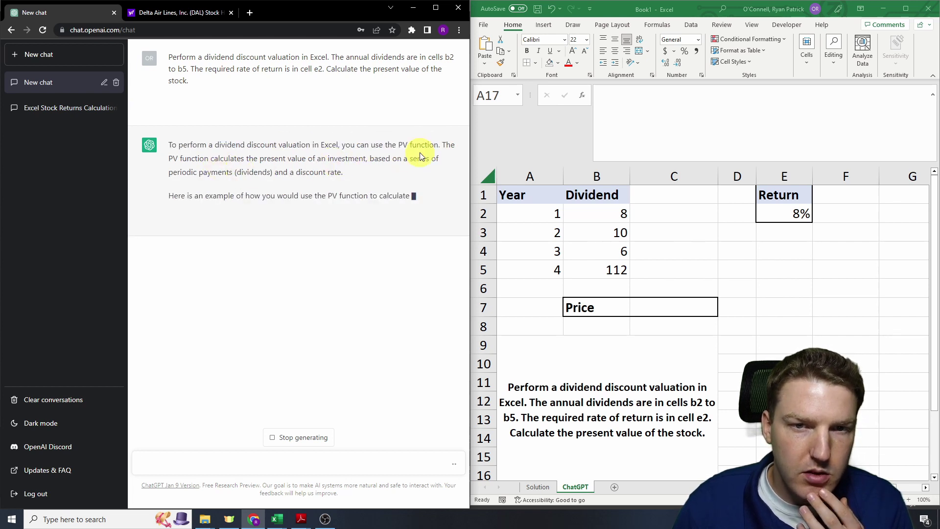
left_click_drag(225, 145, 393, 160)
left_click(373, 161)
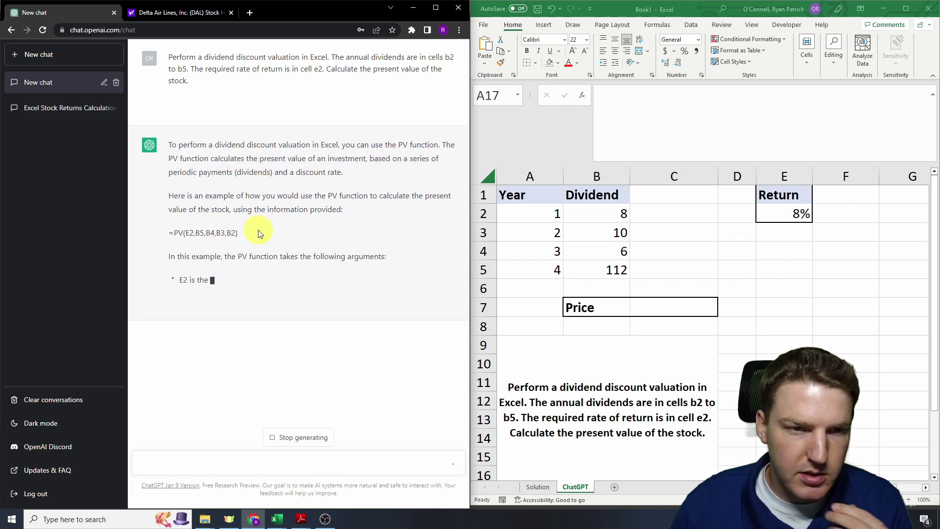
Copy ChatGPT's formula =PV(E2,B5,B4,B3,B2) and enter it in the Price cell C7 of the ChatGPT sheet in Excel.
left_click_drag(238, 234, 166, 237)
key("ctrl+c")
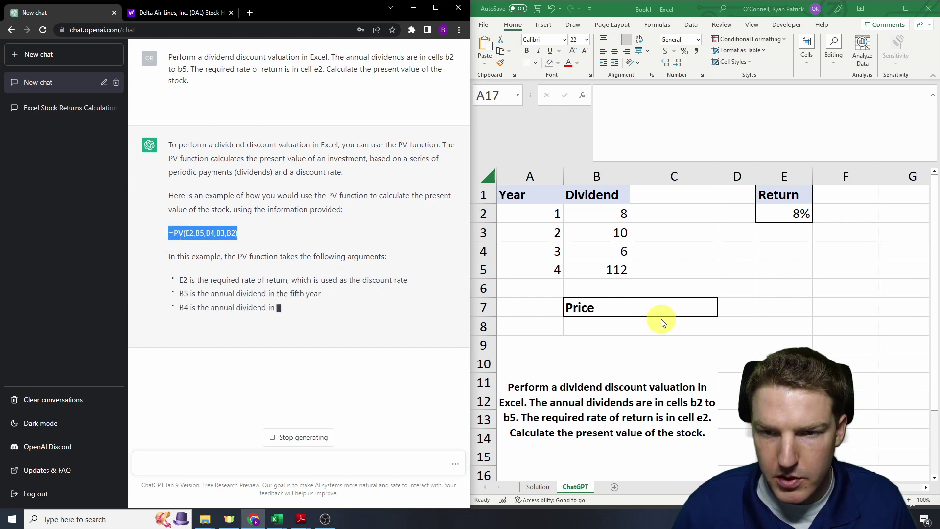
left_click(671, 306)
left_click(687, 124)
key("ctrl+v")
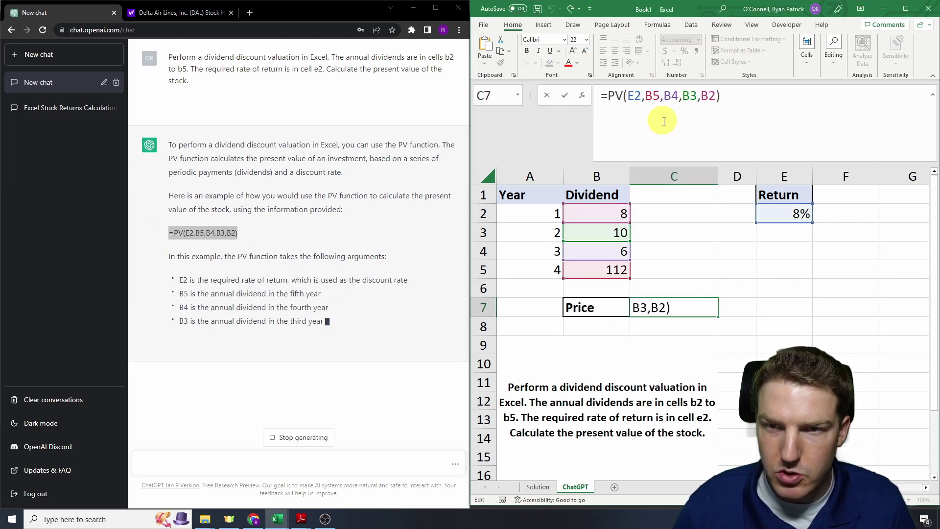
key("Return")
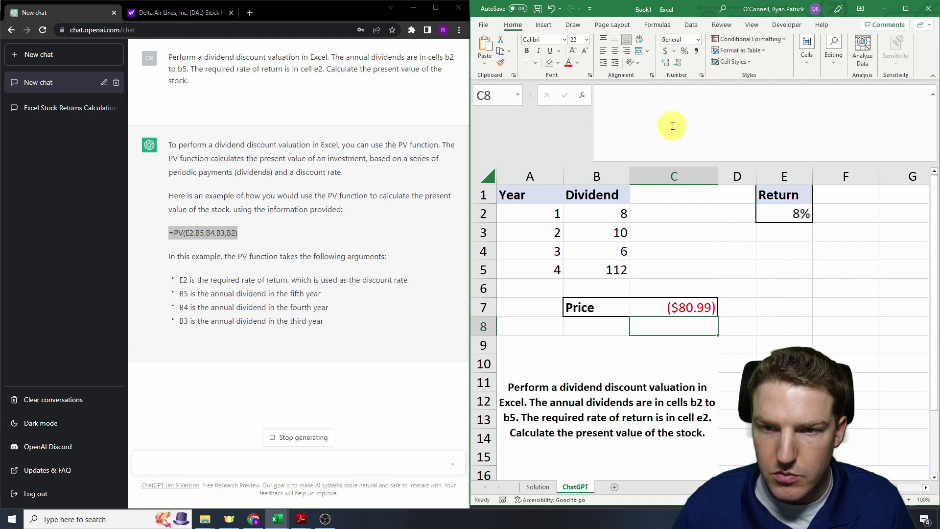
Examine the PV formula in cell C7, checking its references against the function's rate, nper, pmt, fv and type arguments.
left_click(666, 306)
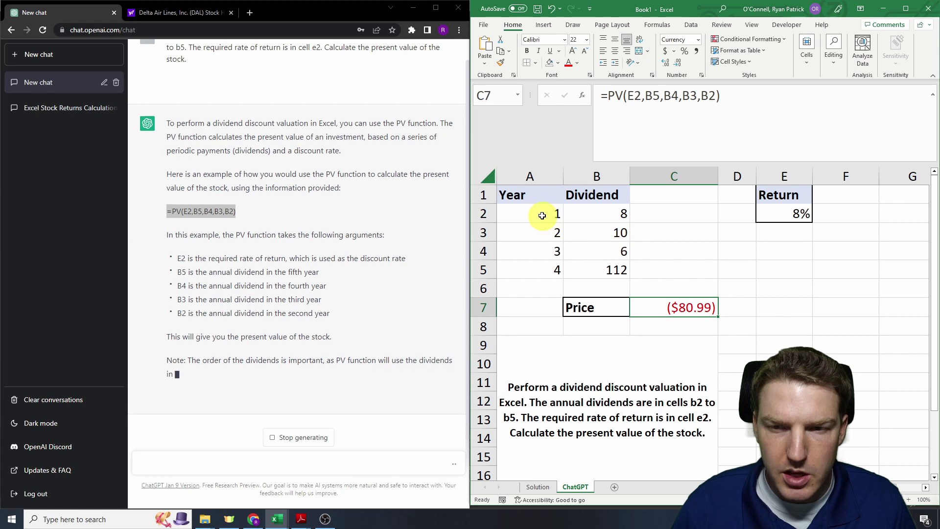
left_click(678, 98)
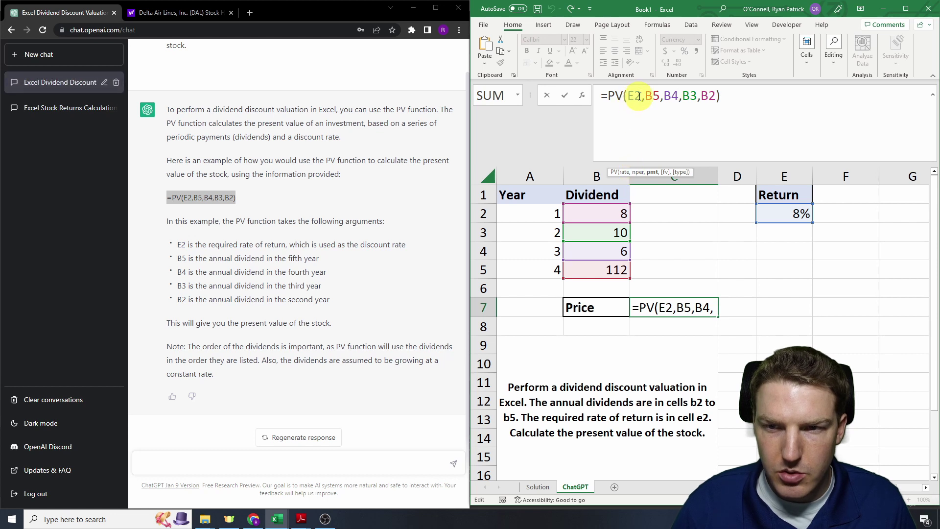
left_click(648, 97)
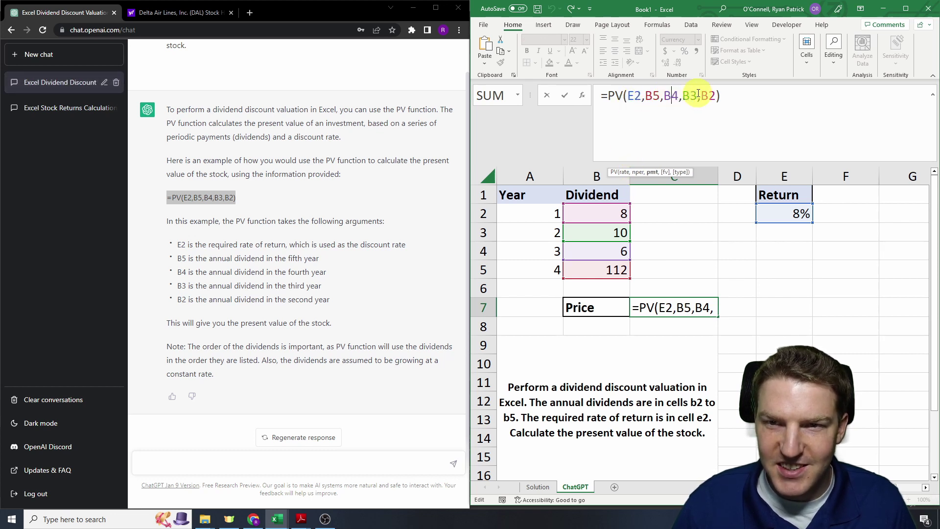
left_click(690, 96)
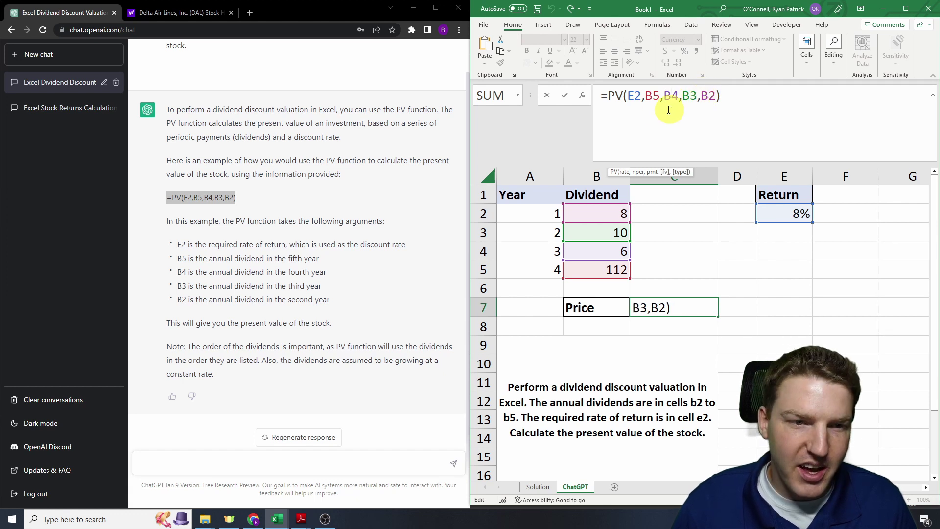
key("Return")
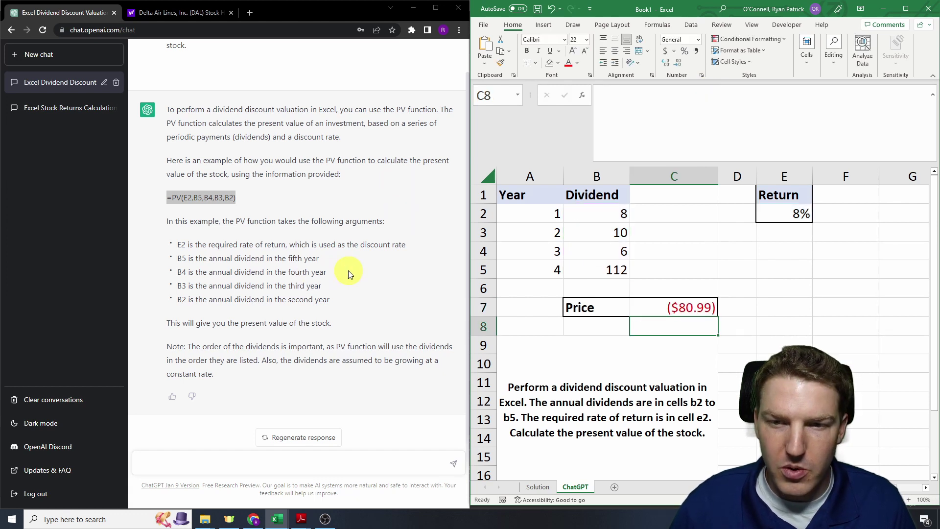
left_click(671, 306)
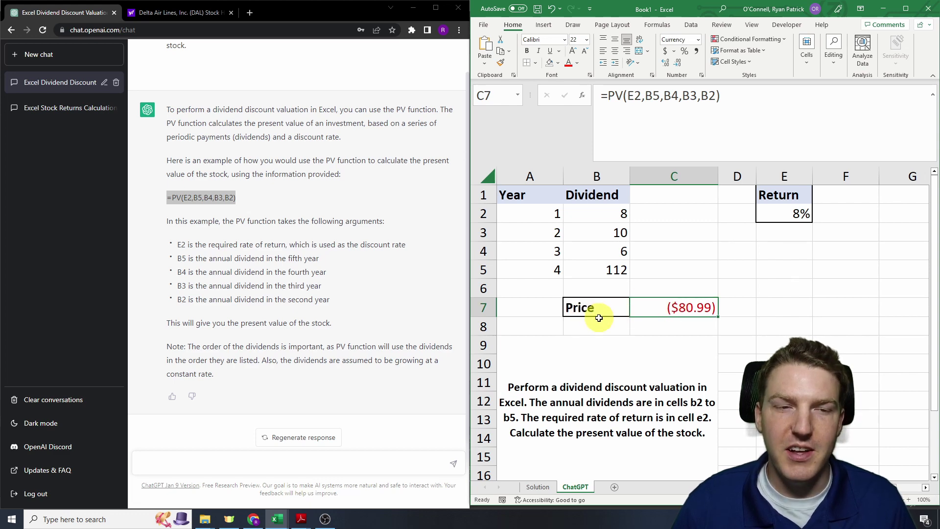
Review the periods and cash flows in B3:C7 of the NPV and IRR workbook's Solution sheet.
left_click(786, 306)
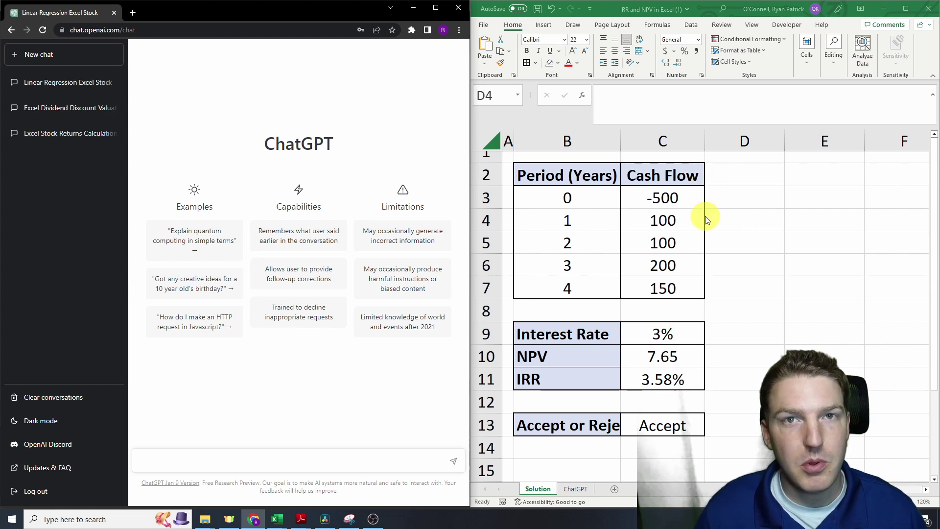
left_click(540, 194)
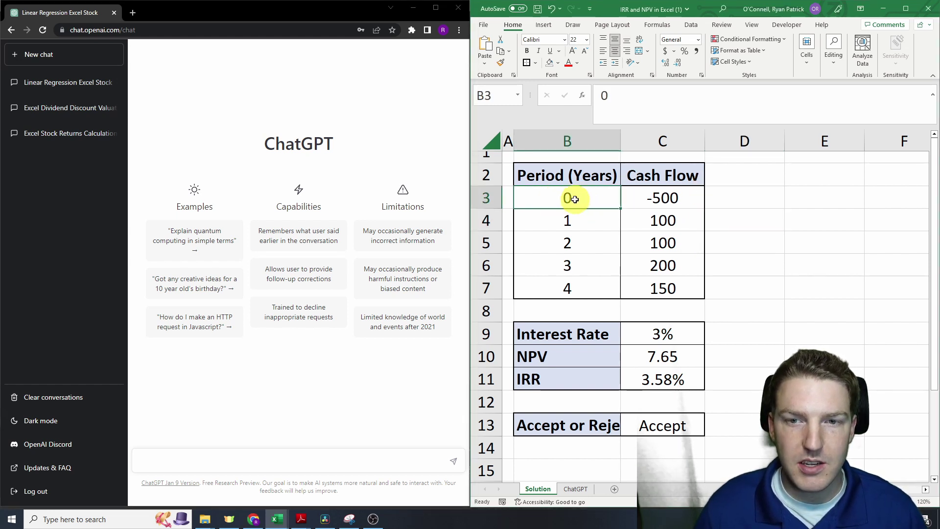
left_click_drag(572, 221, 574, 289)
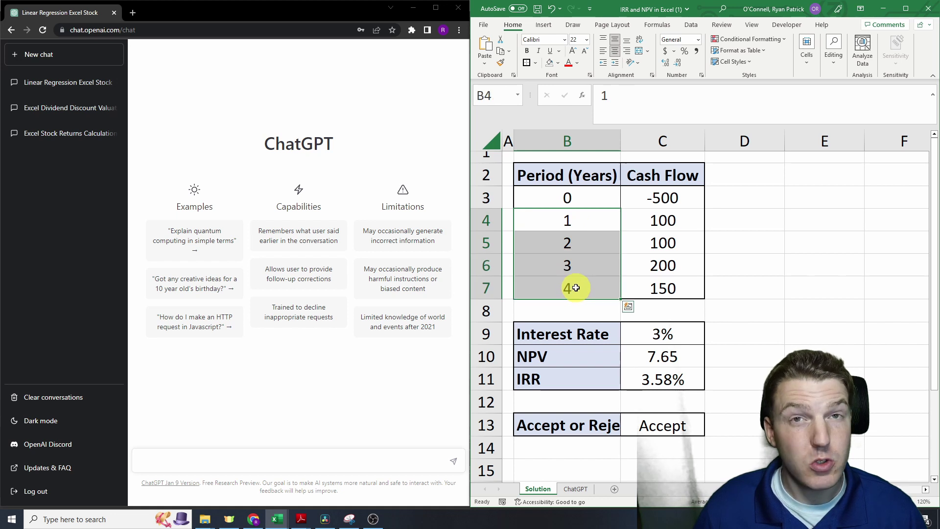
left_click(663, 199)
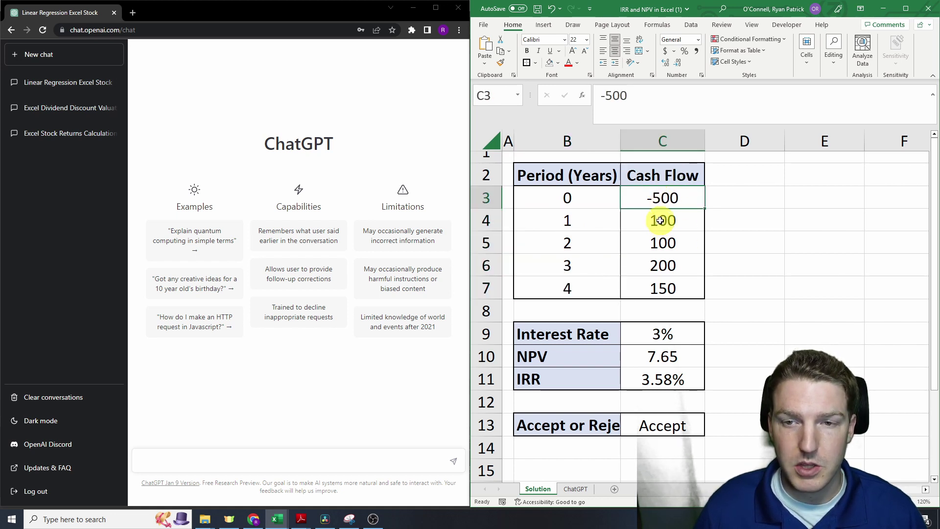
left_click_drag(662, 219, 668, 289)
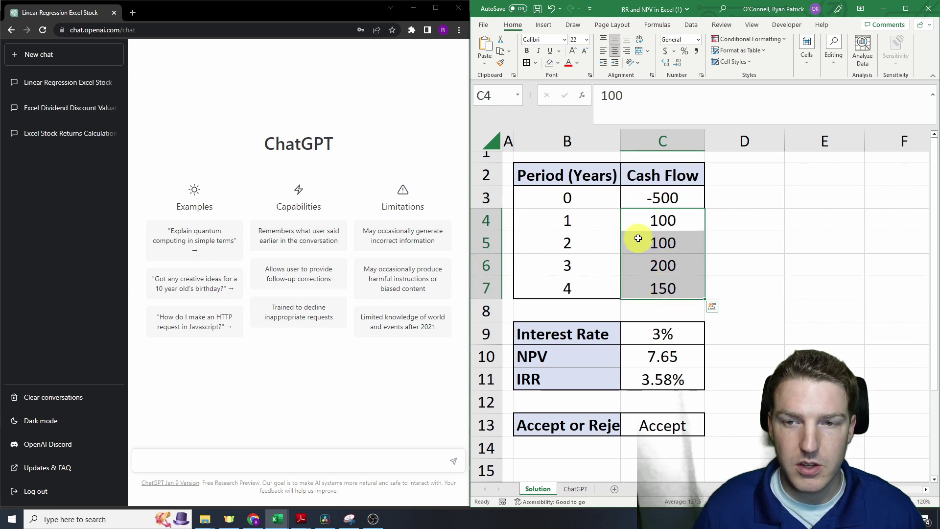
left_click(662, 213)
left_click(740, 216)
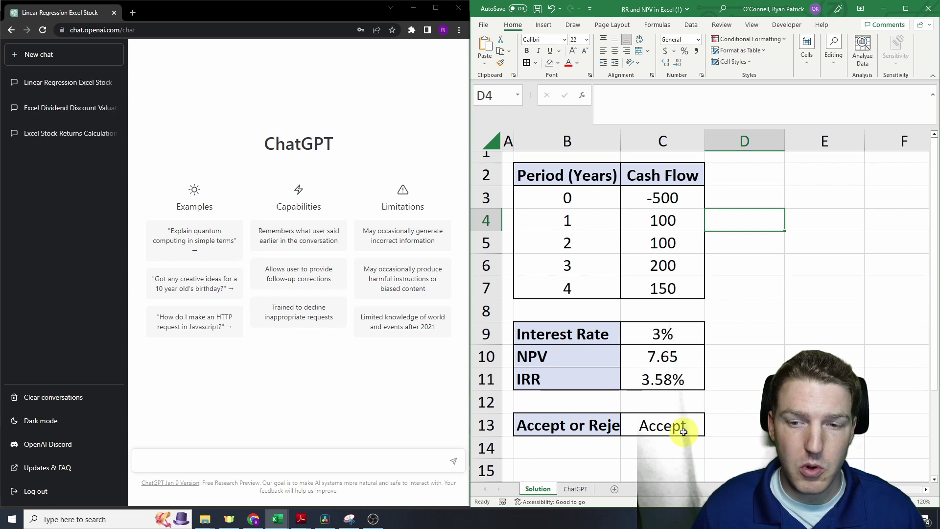
left_click(732, 406)
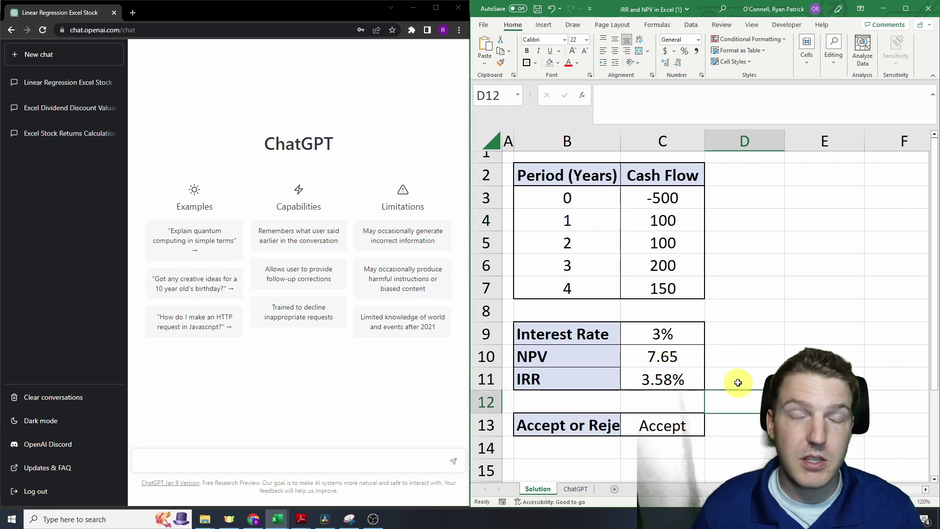
Examine the interest rate and the formulas behind the NPV, IRR and Accept or Reject cells on the Solution sheet.
left_click(668, 338)
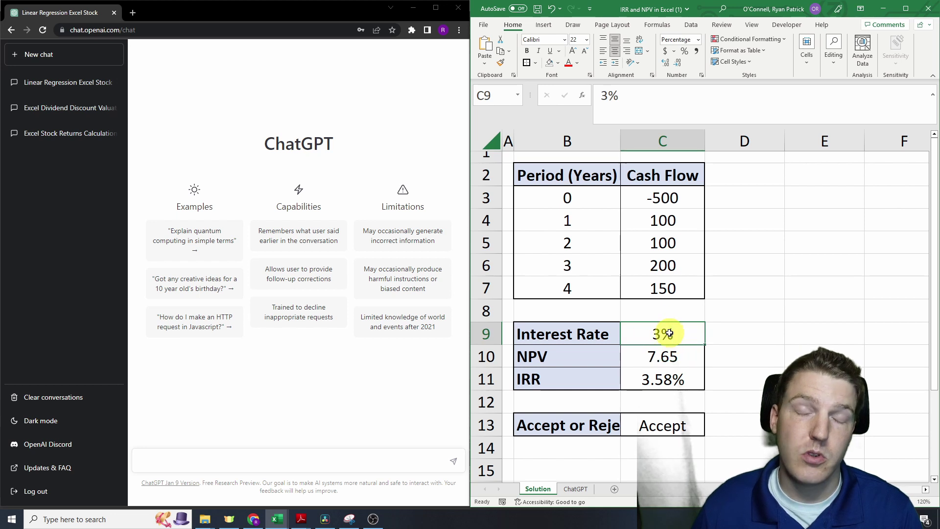
left_click(661, 357)
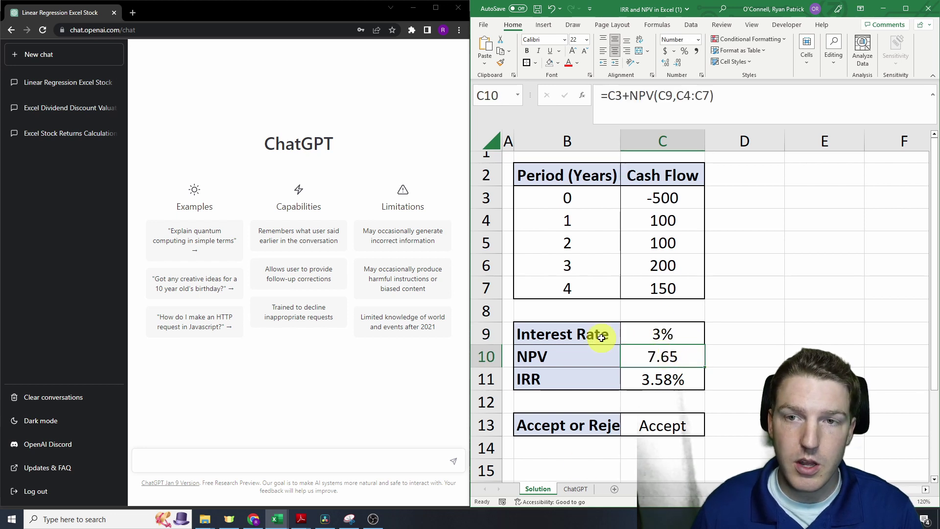
left_click(737, 100)
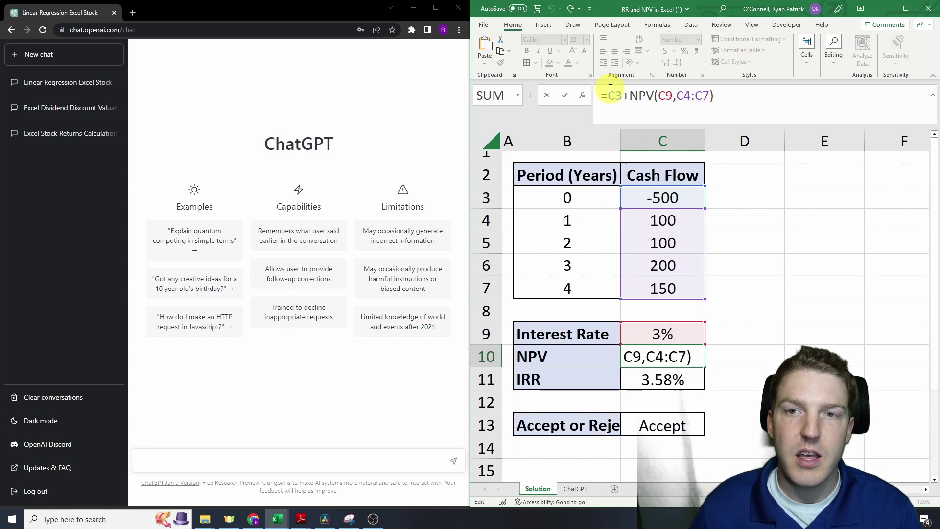
left_click_drag(628, 97, 654, 98)
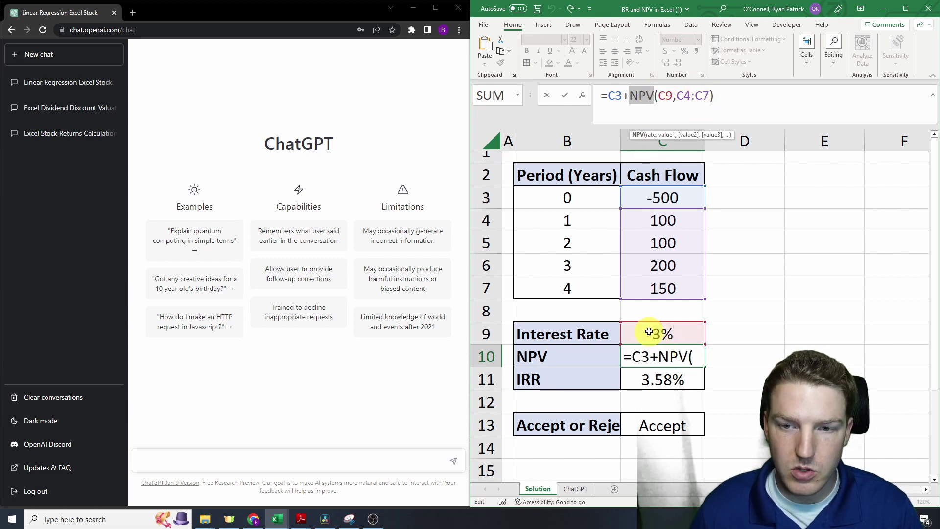
key("Escape")
left_click(663, 379)
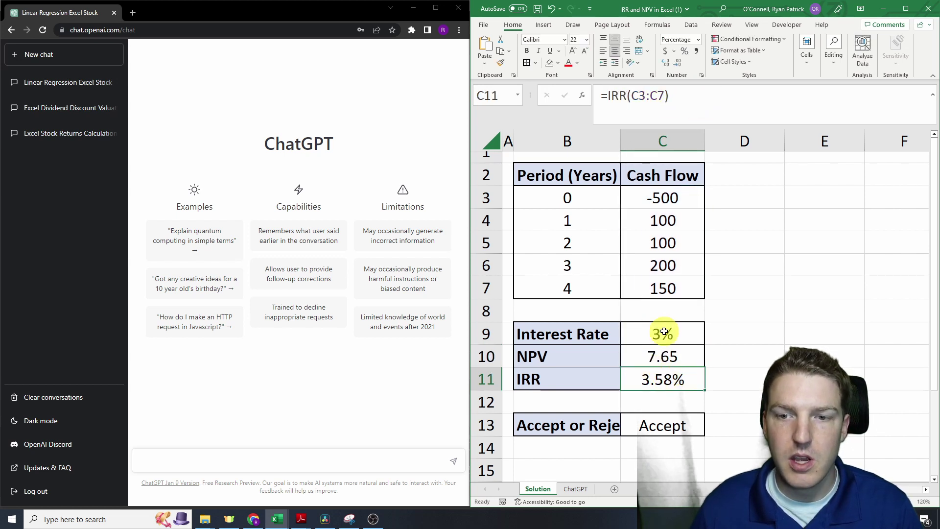
left_click(664, 428)
left_click(778, 101)
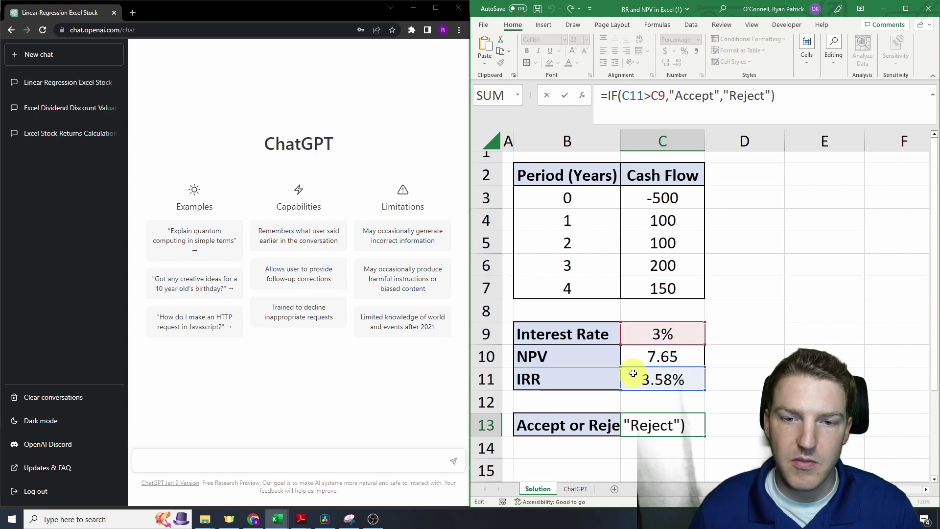
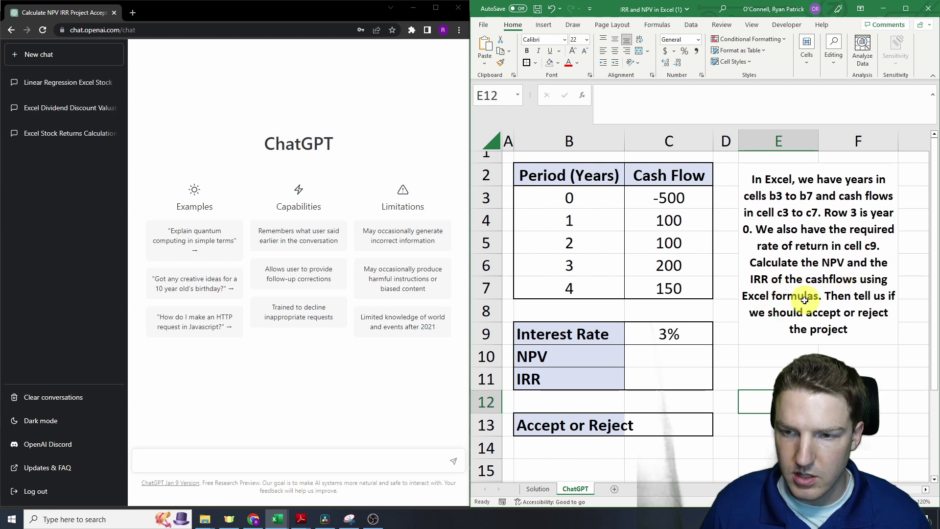
Copy the full NPV and IRR prompt text from merged cell E2 on the ChatGPT sheet.
left_click(838, 323)
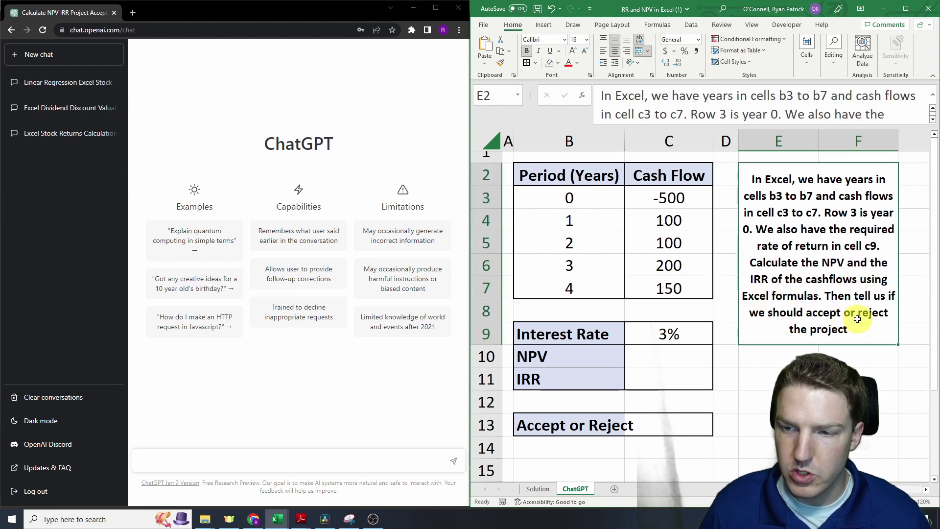
double_click(842, 329)
left_click_drag(854, 325, 644, 185)
key("ctrl+c")
key("Return")
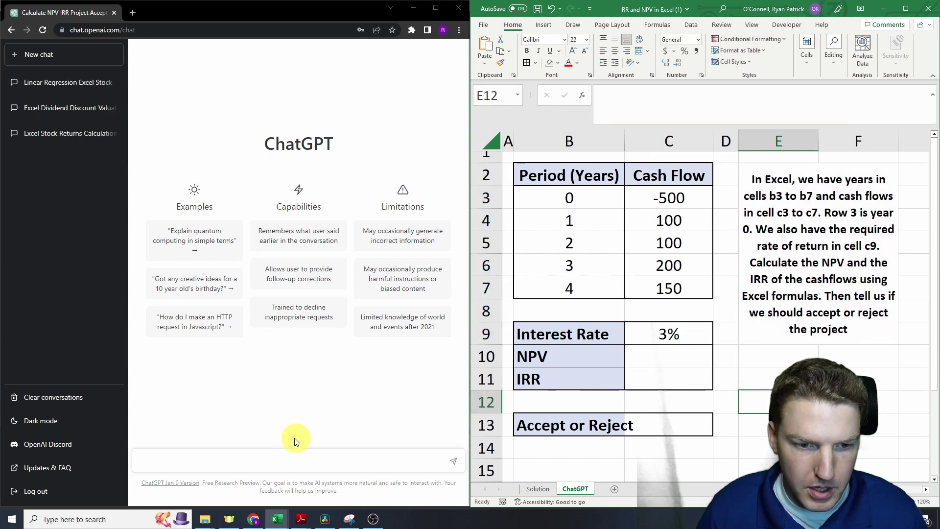
Switch to ChatGPT and submit the copied NPV and IRR prompt in the new chat.
left_click(269, 455)
key("ctrl+v")
key("Return")
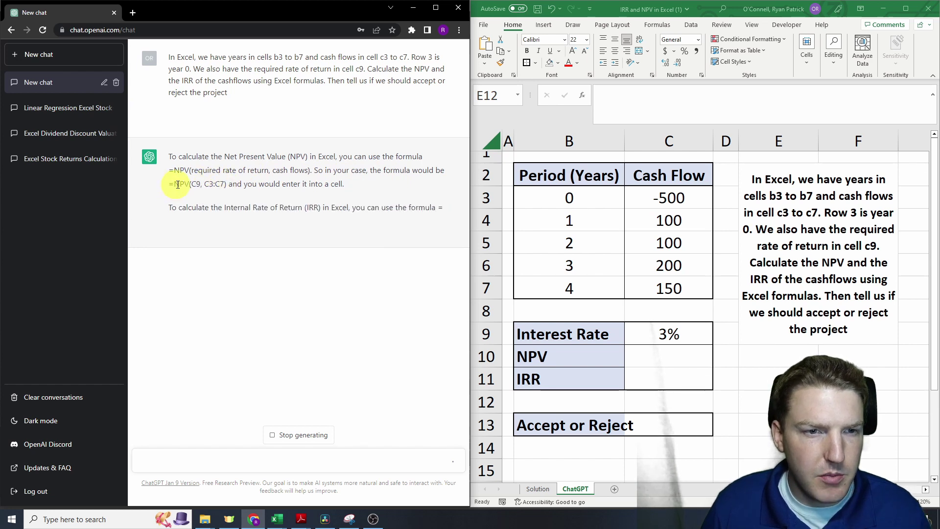
Copy ChatGPT's formula =NPV(C9, C3:C7) and enter it in the NPV cell C10 of the ChatGPT sheet in Excel.
left_click_drag(178, 185, 223, 185)
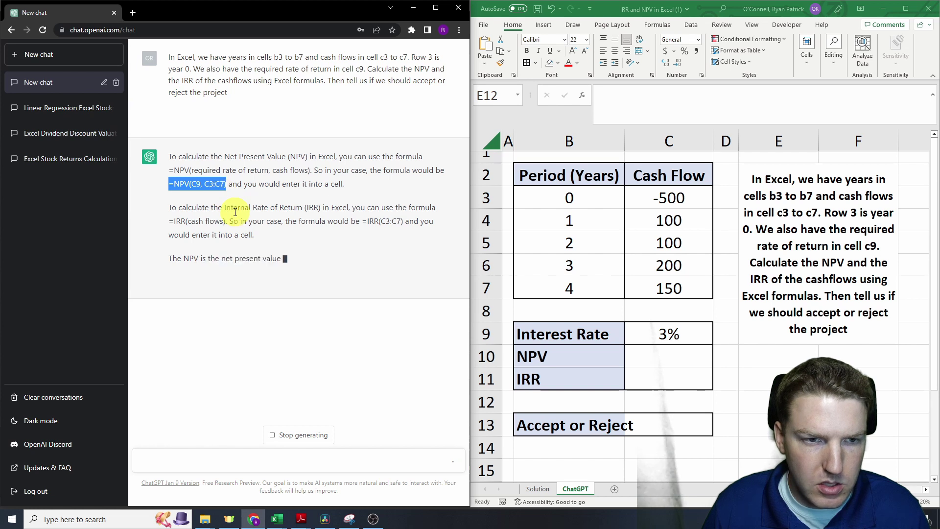
left_click(582, 198)
left_click(634, 353)
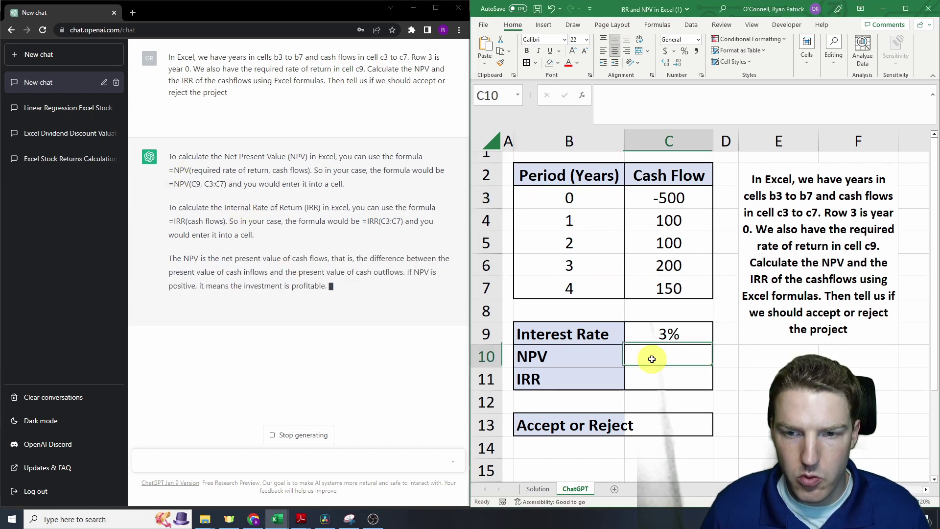
left_click(656, 100)
key("ctrl+v")
key("Return")
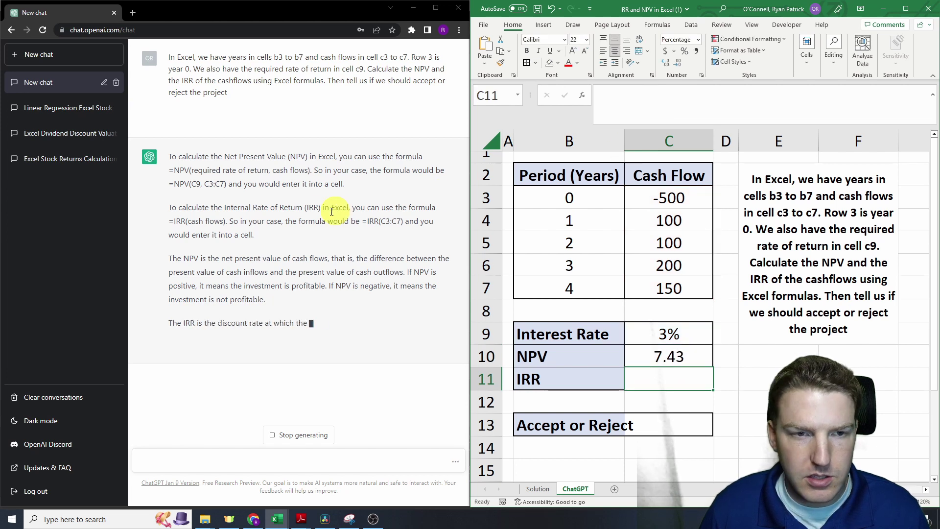
Copy ChatGPT's formula =IRR(C3:C7) and enter it in the IRR cell C11 of the ChatGPT sheet in Excel.
left_click_drag(362, 221, 403, 222)
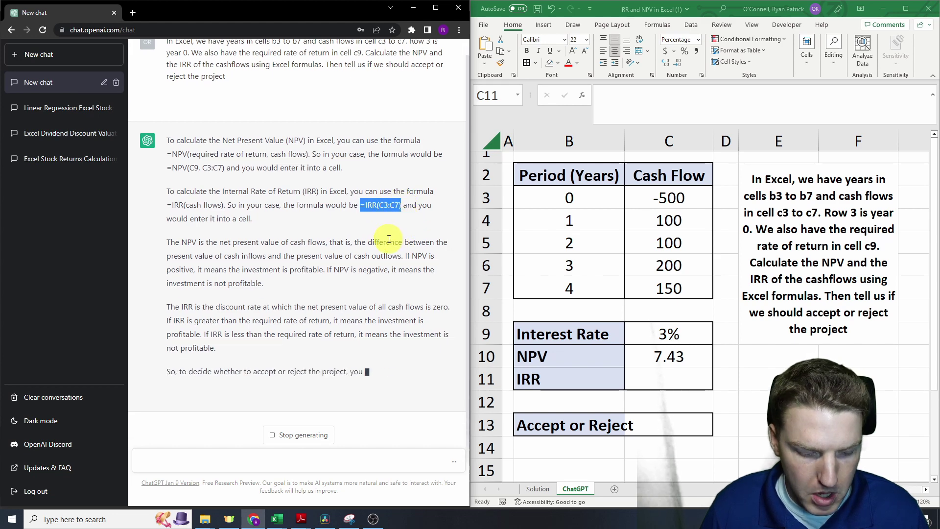
left_click(651, 378)
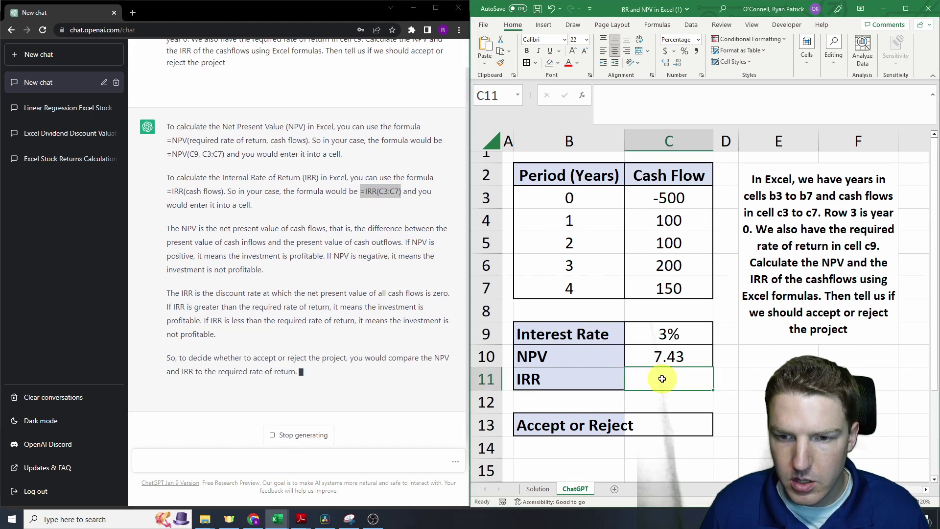
left_click(683, 116)
key("ctrl+v")
key("Return")
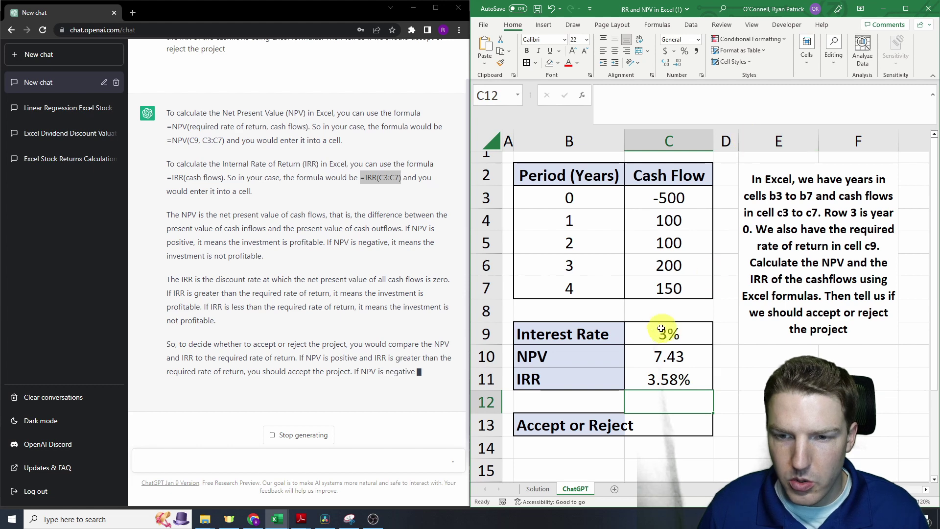
Compare the NPV and IRR formulas in C10 and C11 of the ChatGPT sheet with those on the Solution sheet.
left_click(654, 355)
left_click(538, 488)
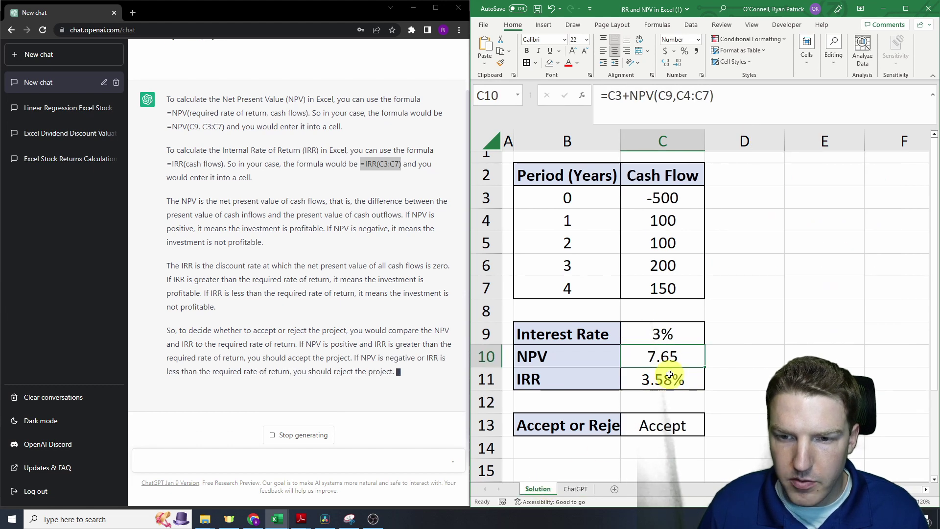
left_click(612, 94)
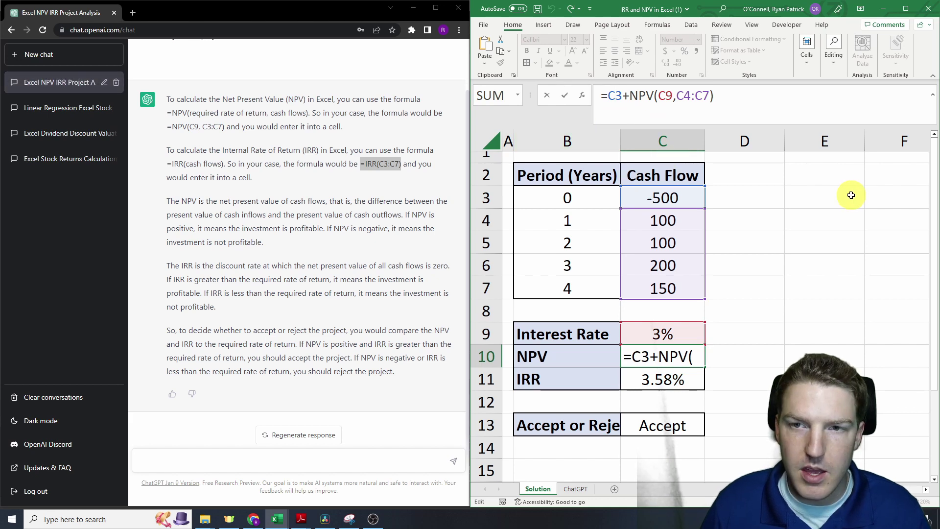
key("Return")
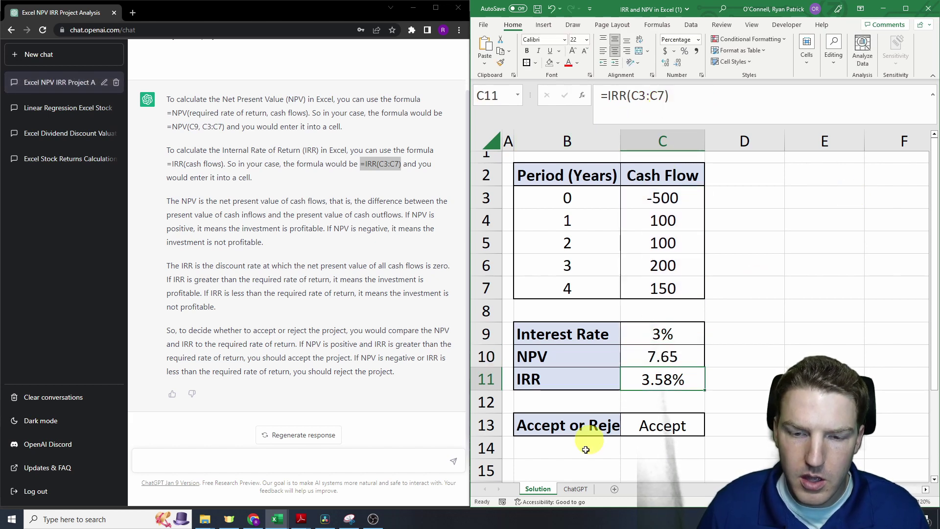
left_click(575, 488)
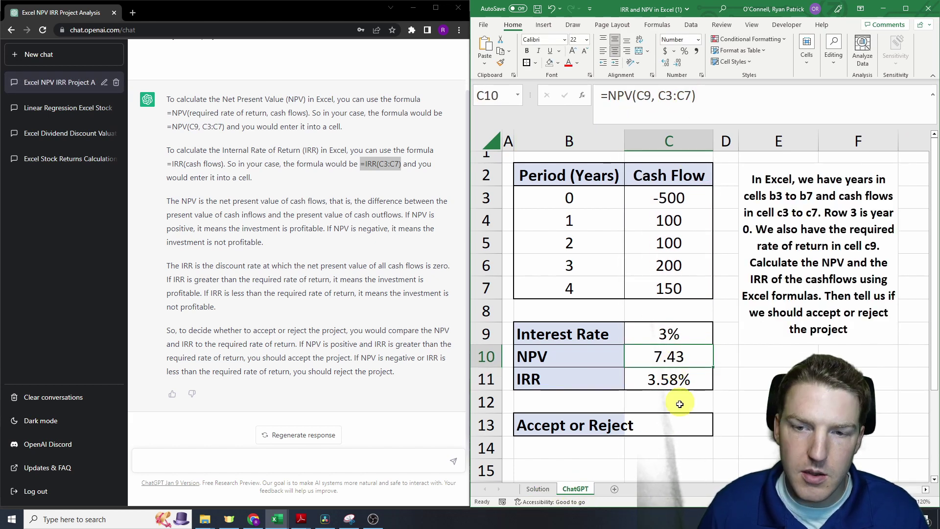
left_click(662, 371)
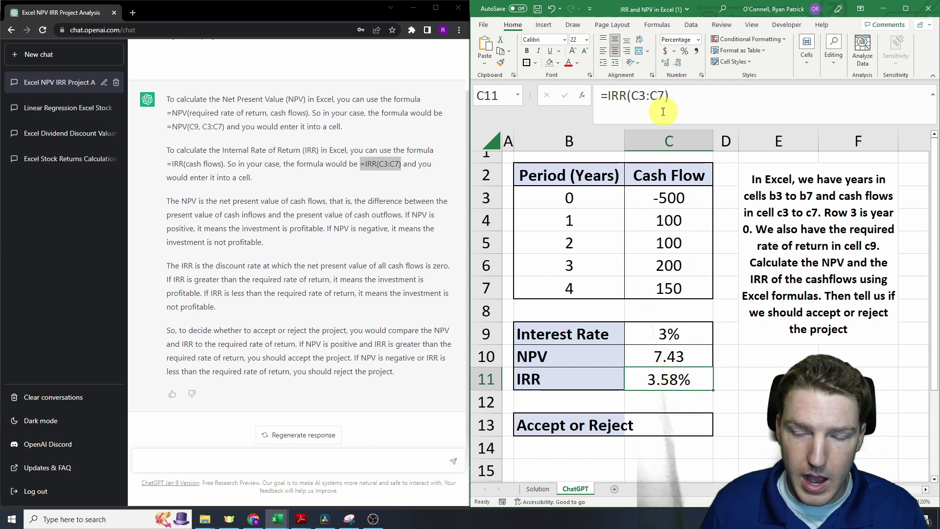
Switch to ChatGPT and read the closing paragraph on when to accept or reject the project.
left_click(268, 288)
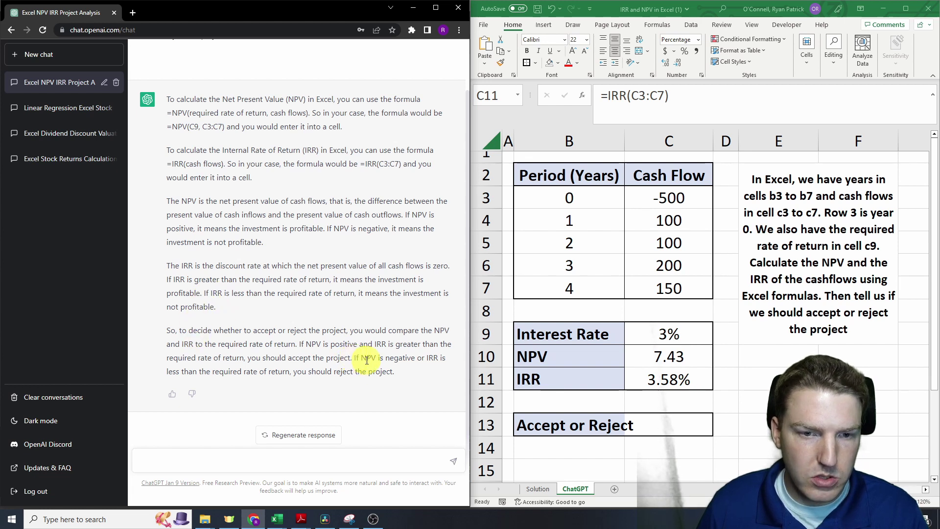
left_click_drag(399, 360, 228, 372)
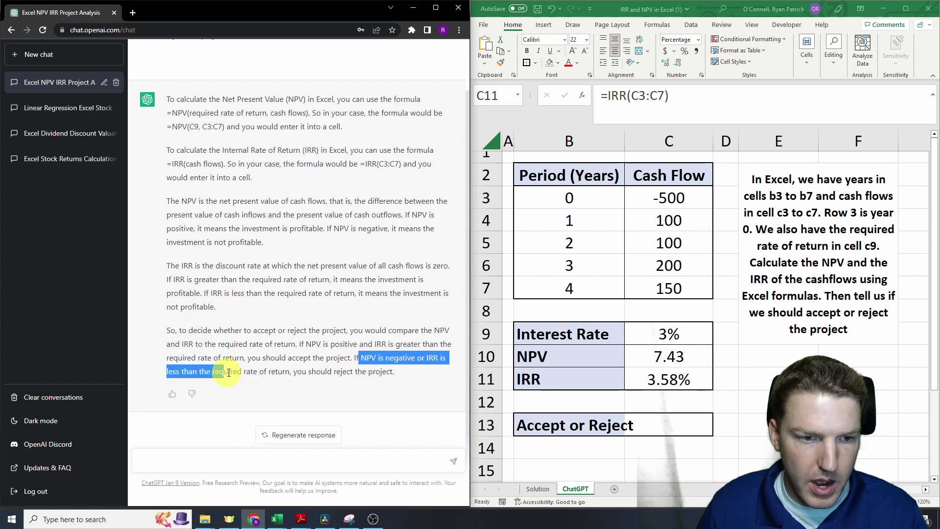
left_click_drag(305, 372, 386, 375)
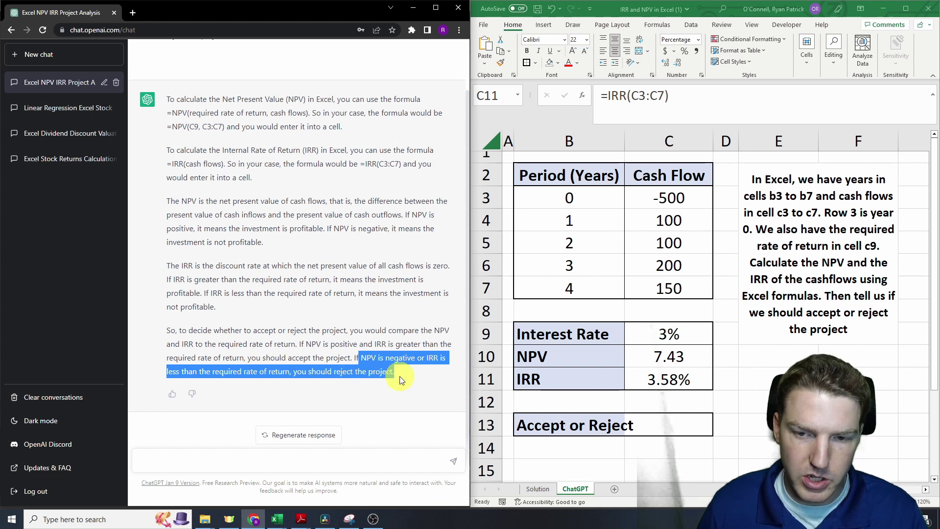
left_click(409, 378)
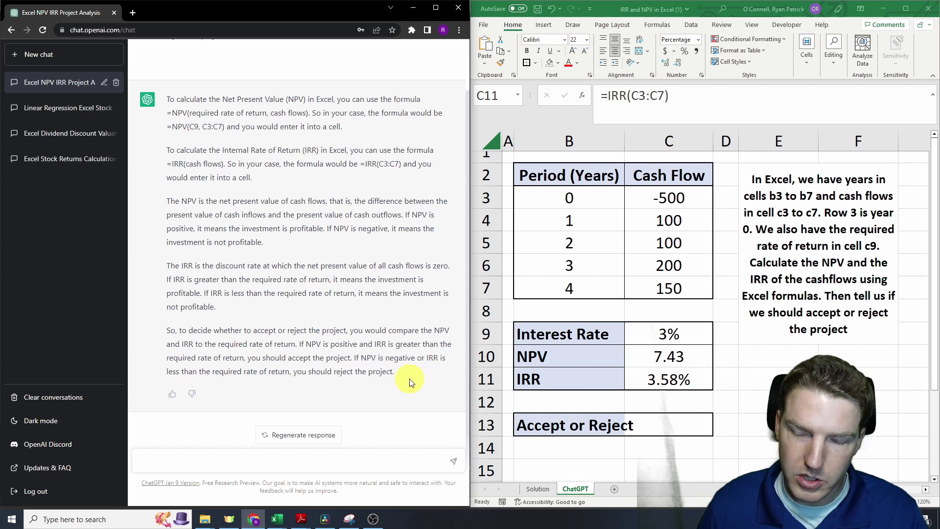
Fit column B of the ChatGPT sheet in Excel to its contents and select the NPV cell C10.
double_click(624, 140)
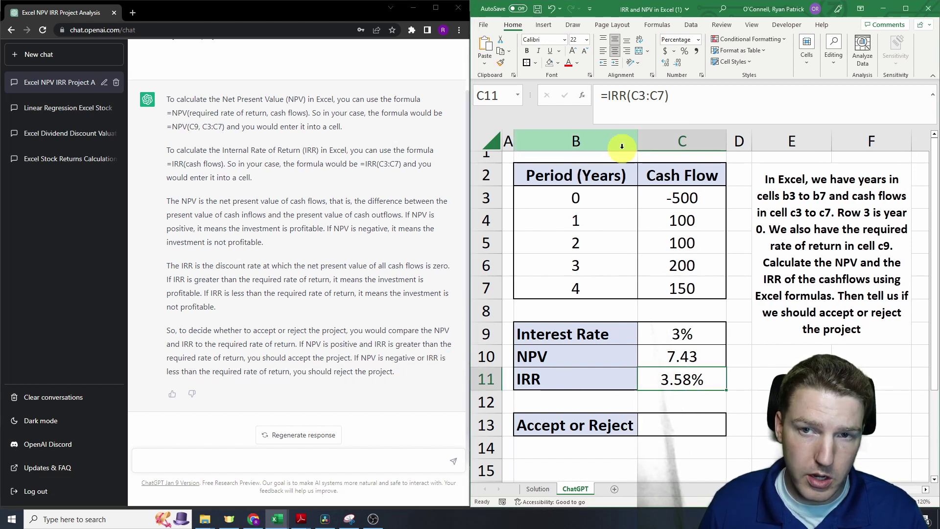
left_click(690, 357)
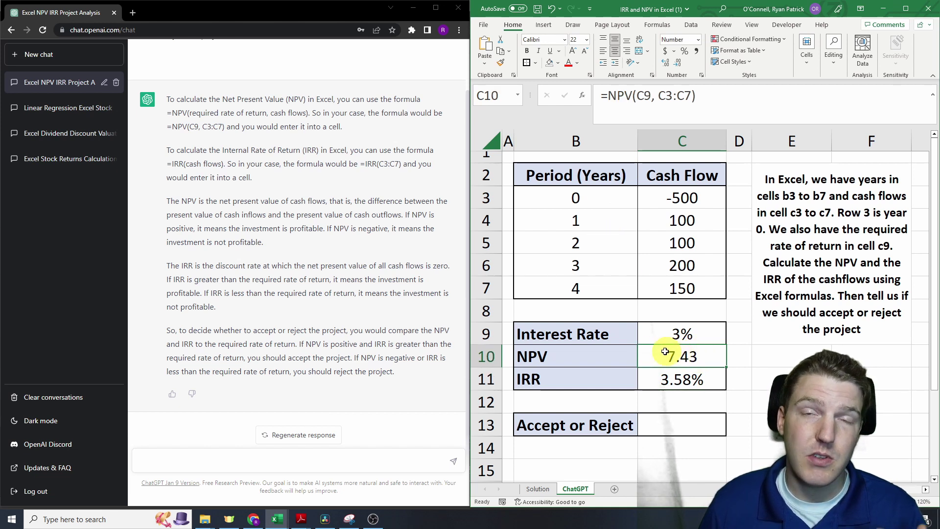